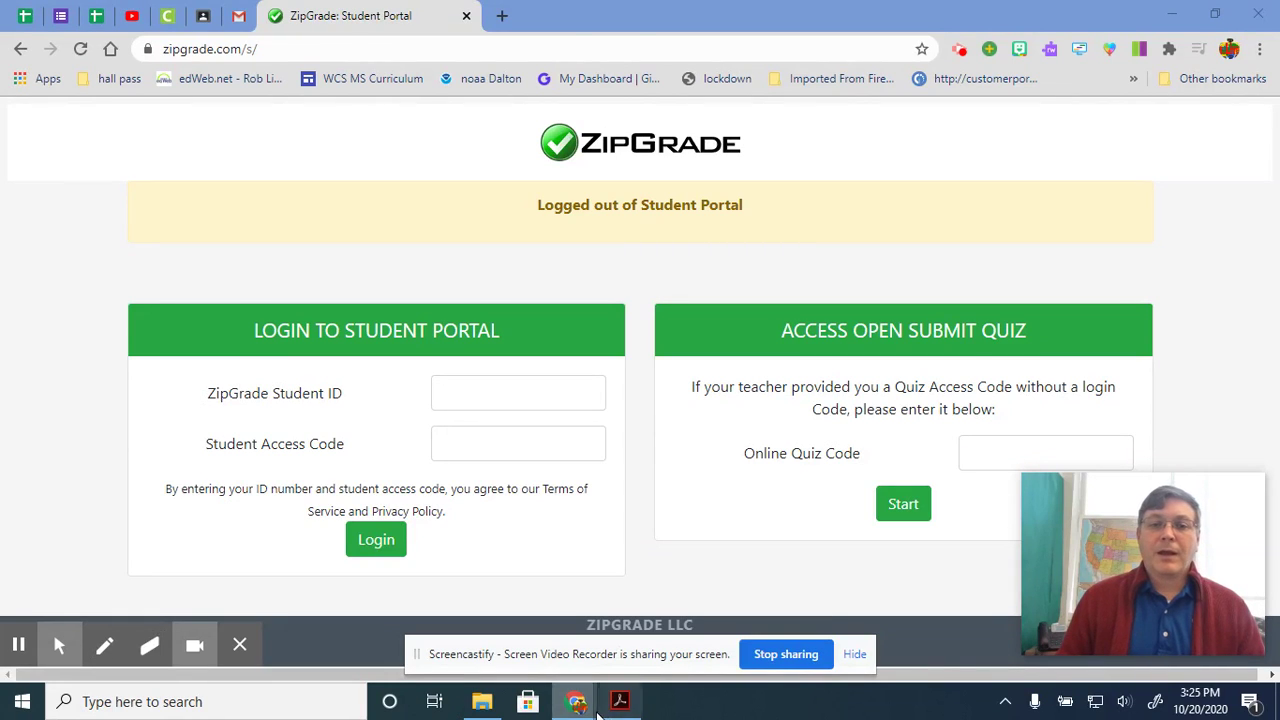
# - Bring the student portal login instructions PDF to the front in Acrobat Reader
pyautogui.click(620, 701)
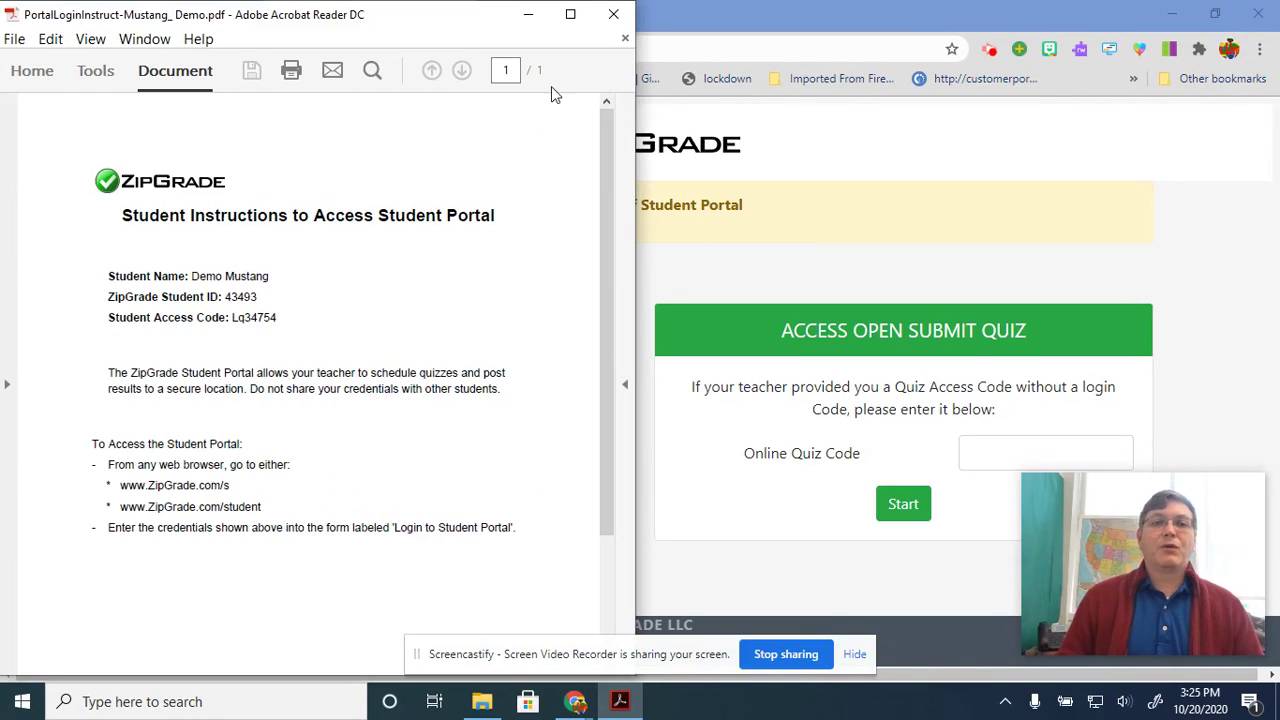
# - Maximize the instructions PDF and read through the student ID, access code and login steps
pyautogui.click(570, 14)
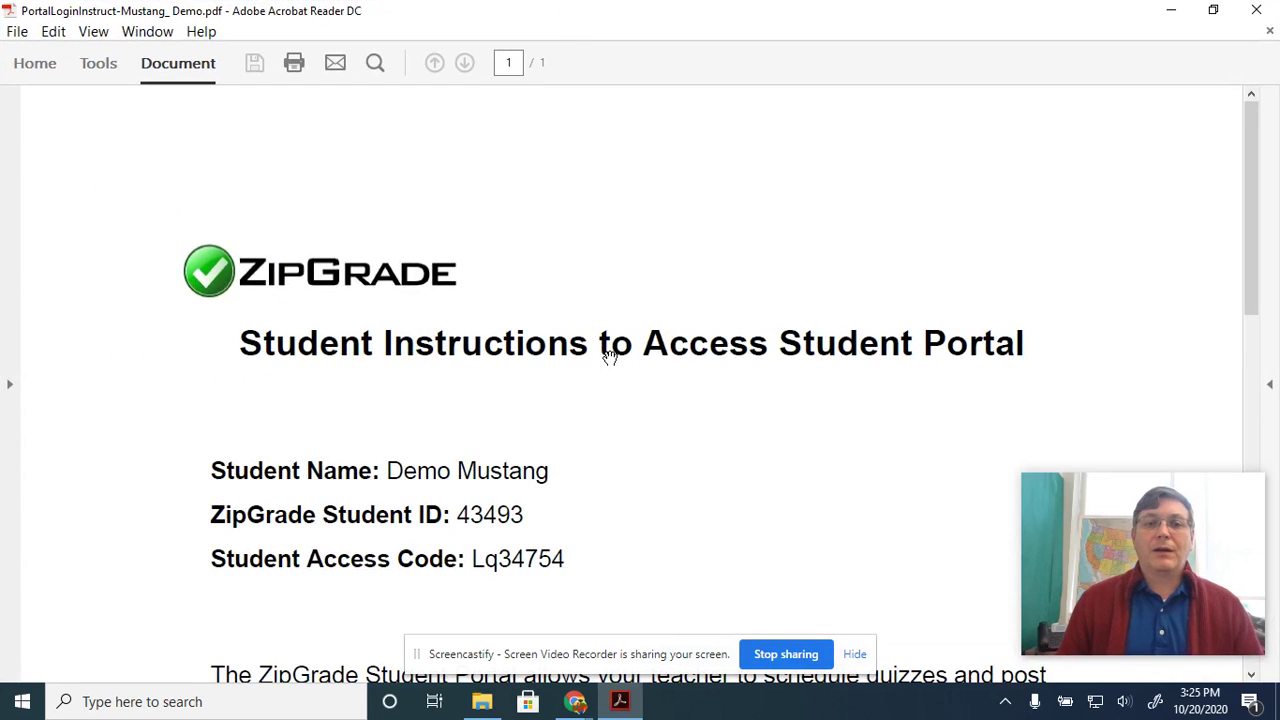
pyautogui.scroll(-1, 610, 356)
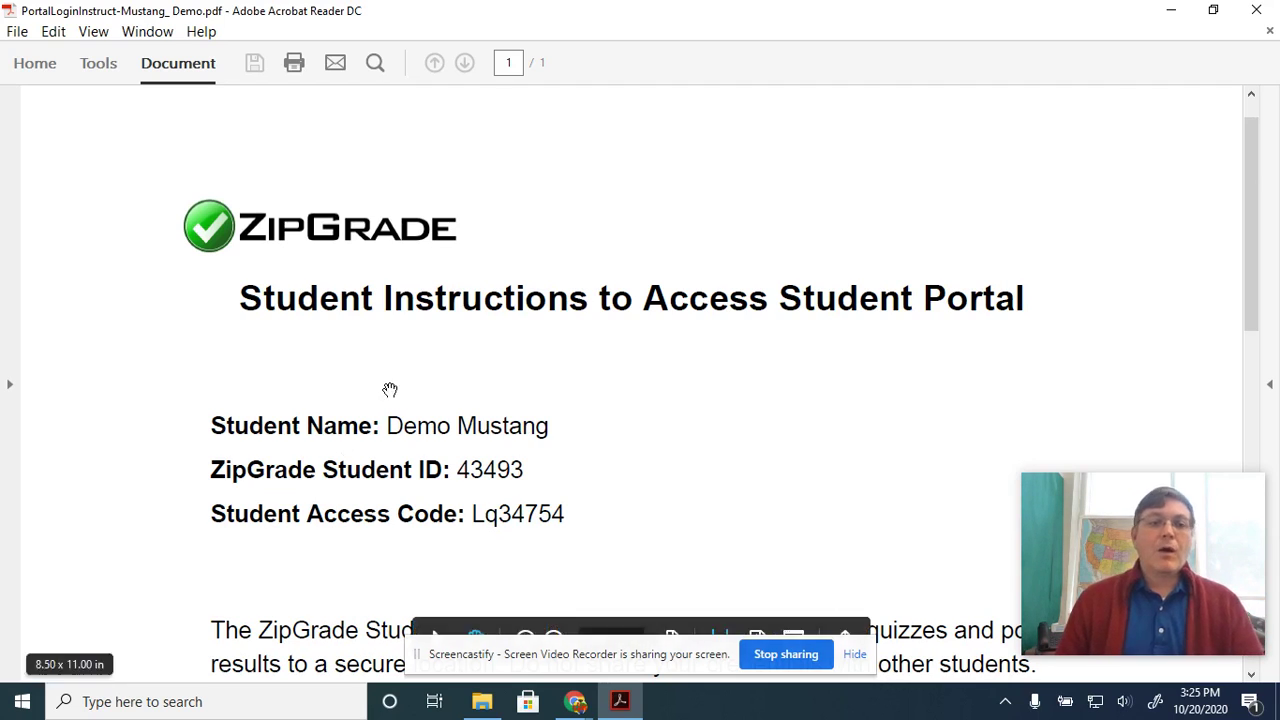
pyautogui.scroll(-2, 542, 456)
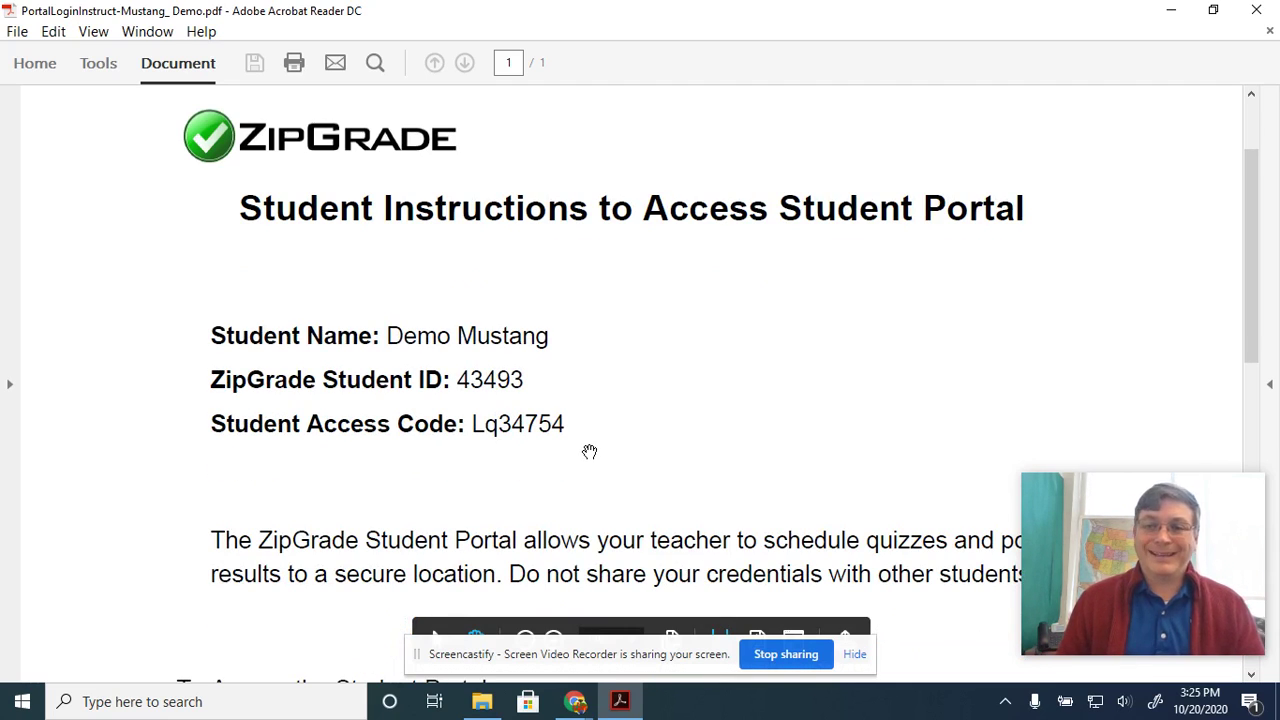
pyautogui.scroll(-3, 597, 430)
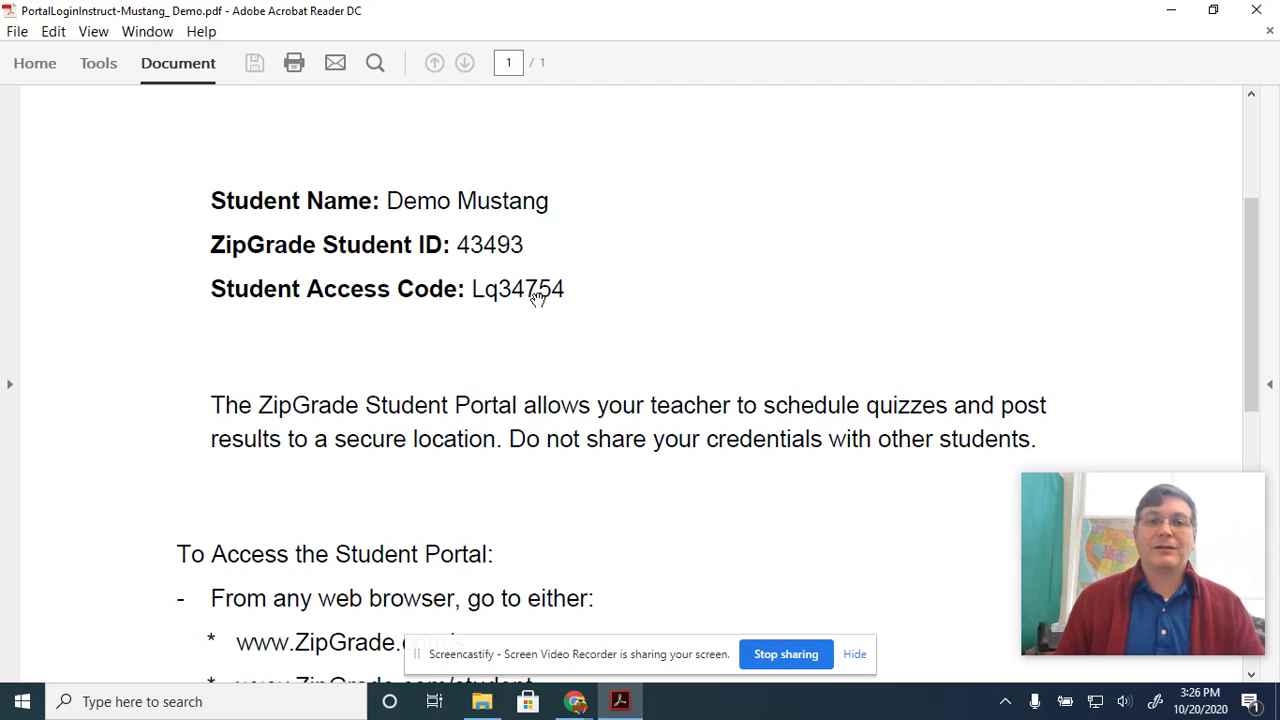
pyautogui.scroll(-2, 517, 451)
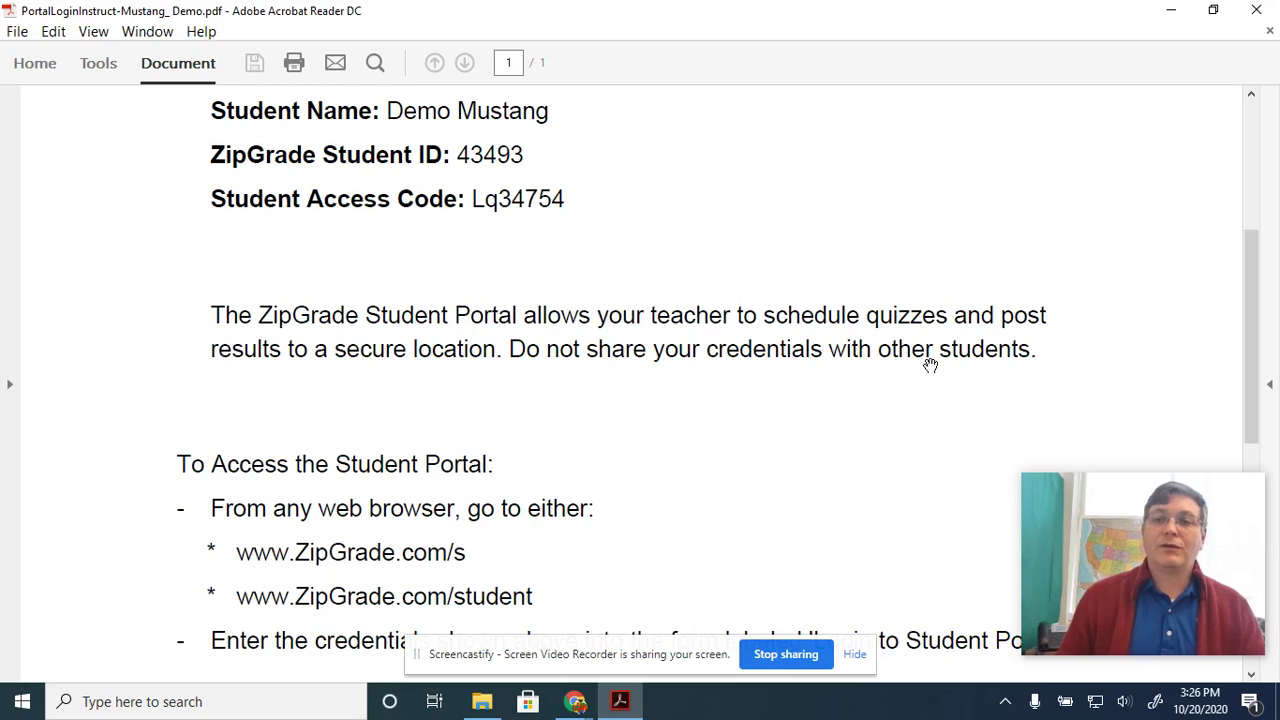
pyautogui.scroll(-1, 924, 365)
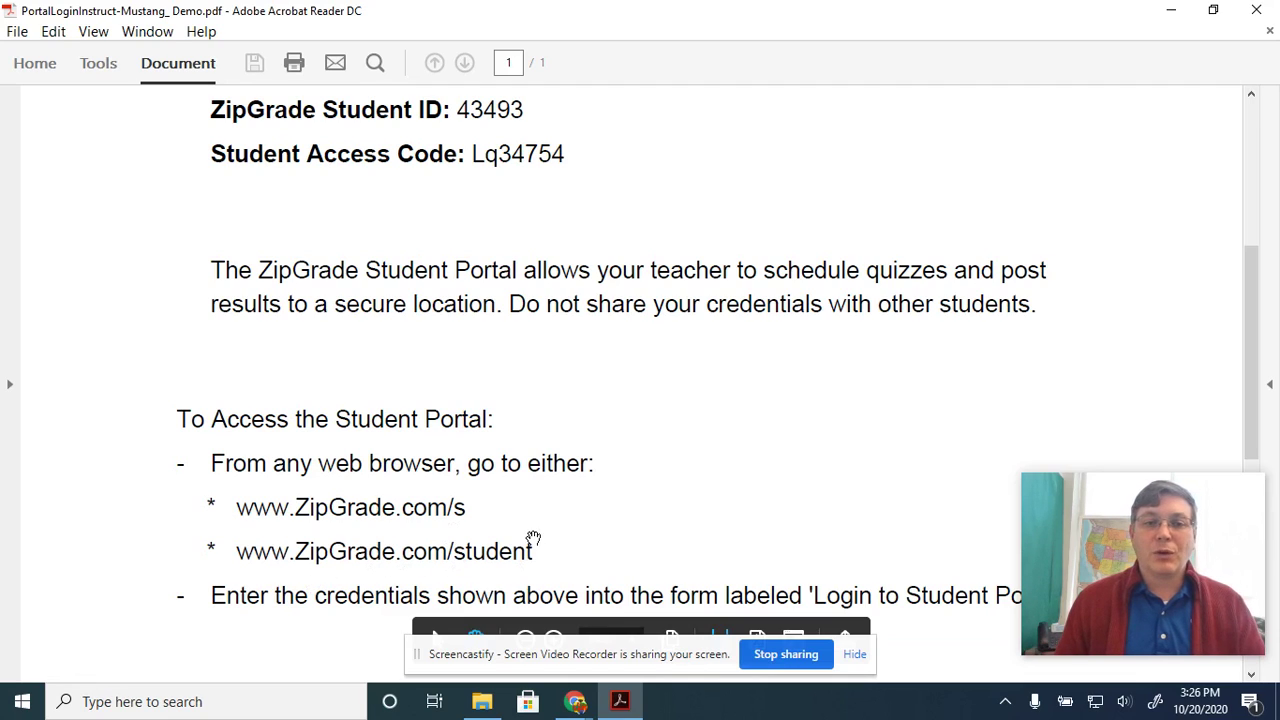
pyautogui.scroll(-1, 527, 545)
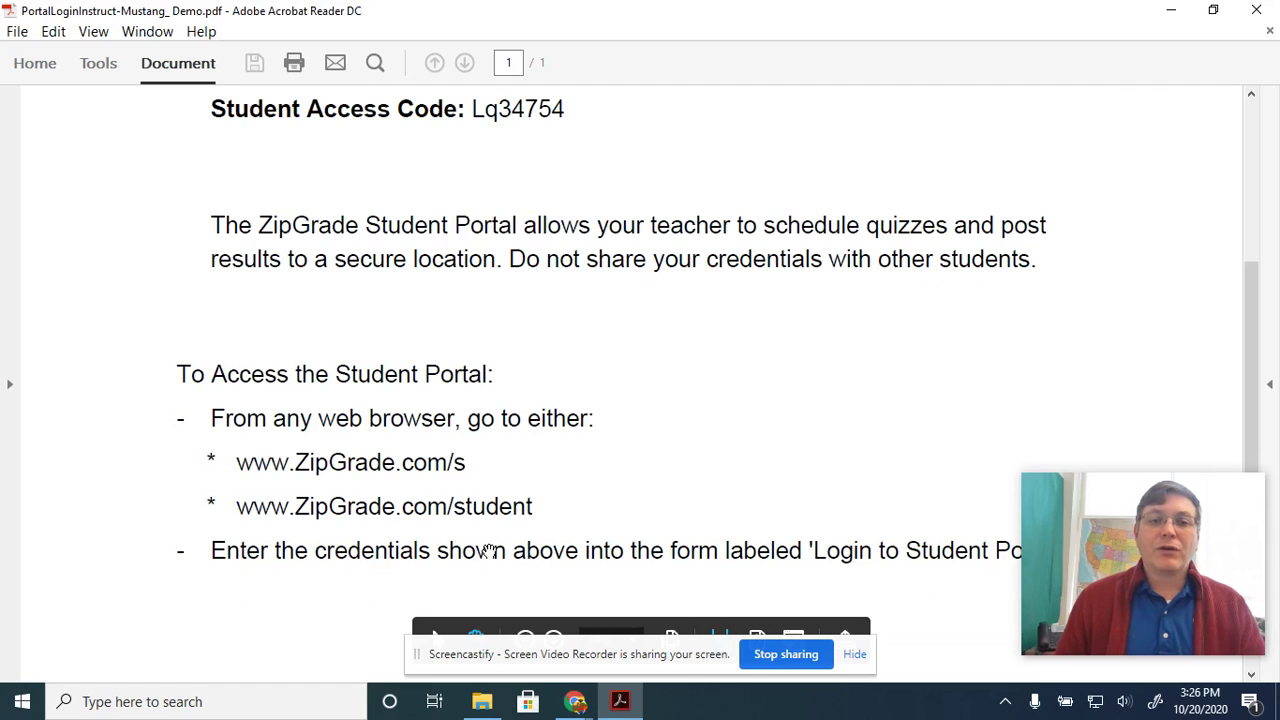
pyautogui.scroll(-3, 608, 556)
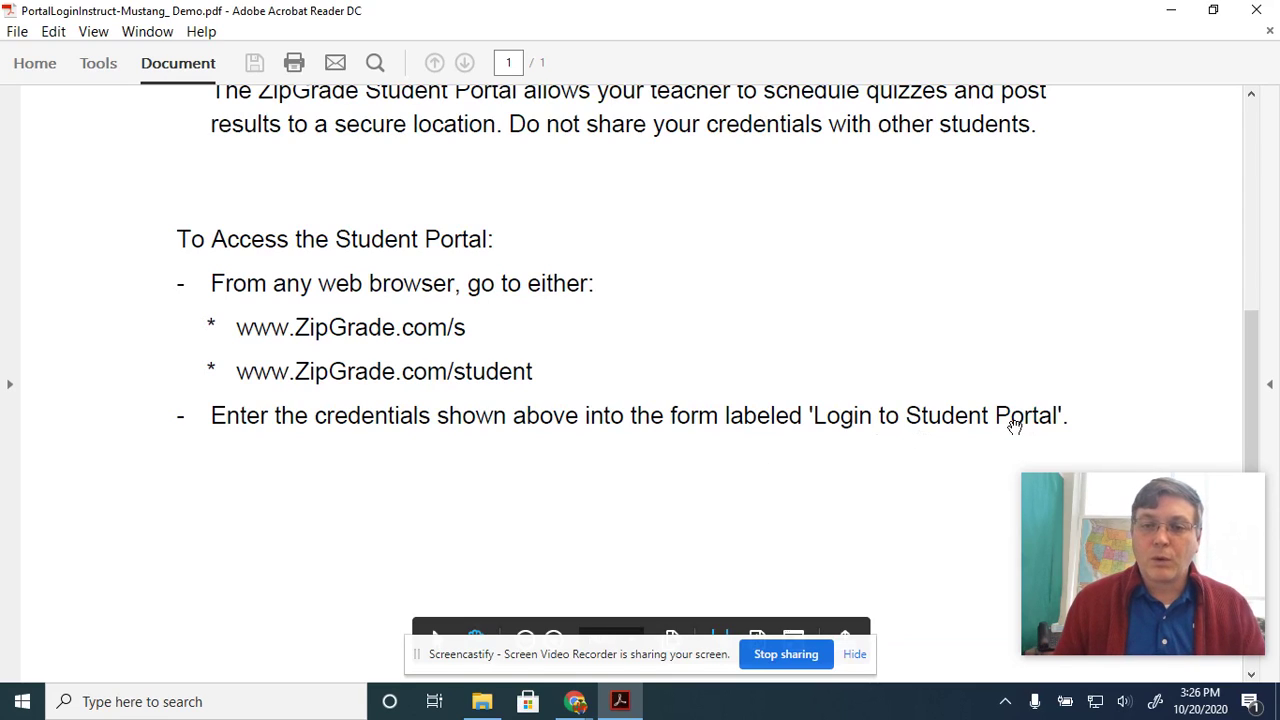
pyautogui.scroll(-3, 917, 525)
pyautogui.scroll(10, 885, 560)
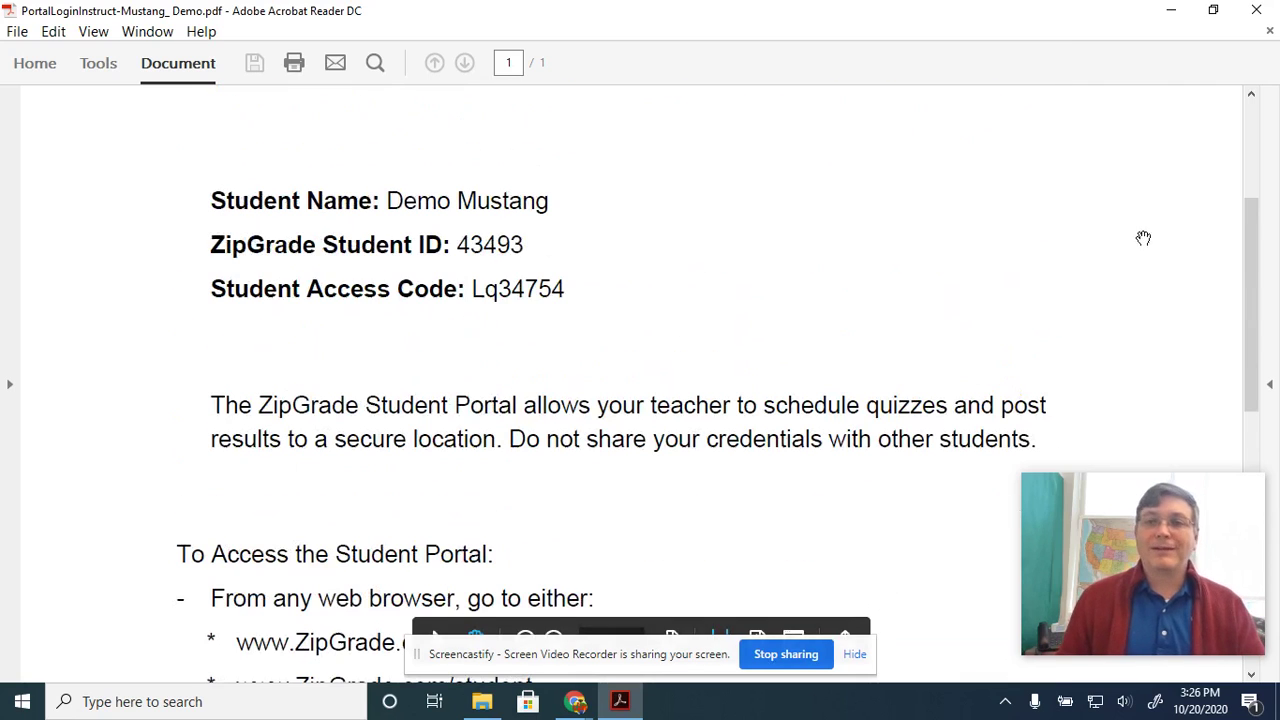
# - Minimize the instructions PDF to return to the browser's portal page
pyautogui.click(1183, 19)
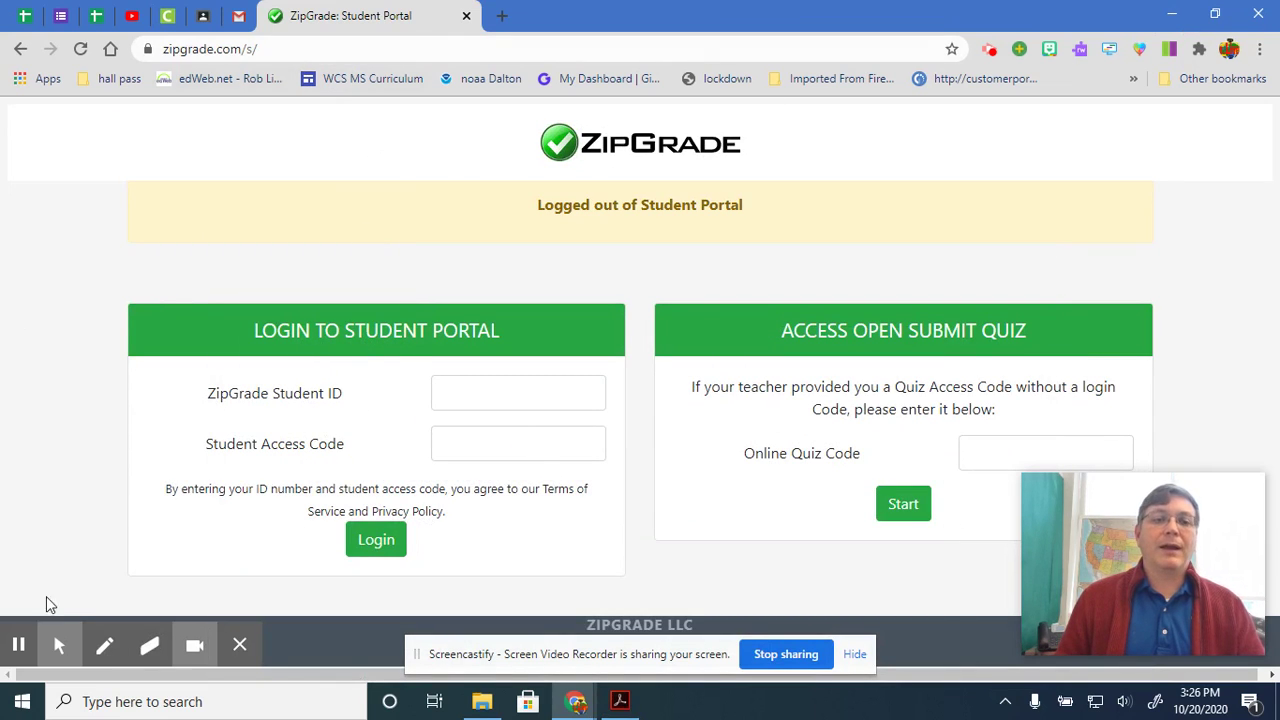
pyautogui.moveTo(20, 640)
pyautogui.click(22, 600)
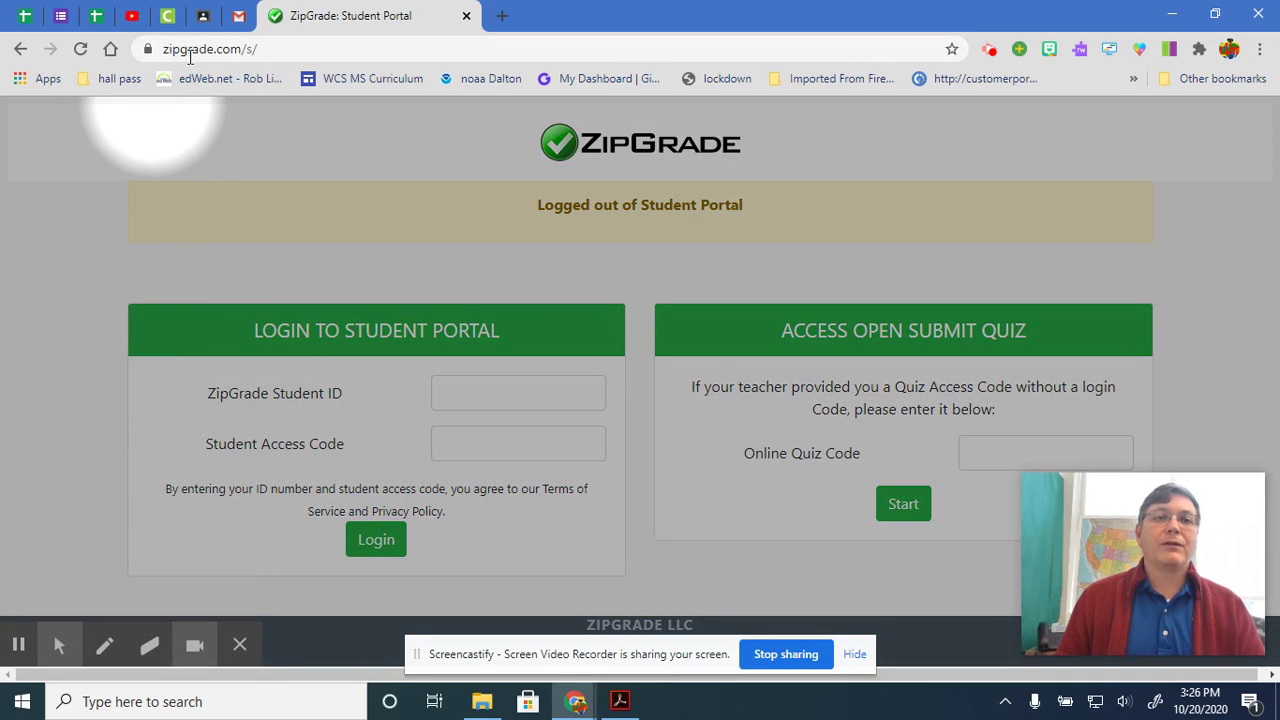
pyautogui.moveTo(20, 640)
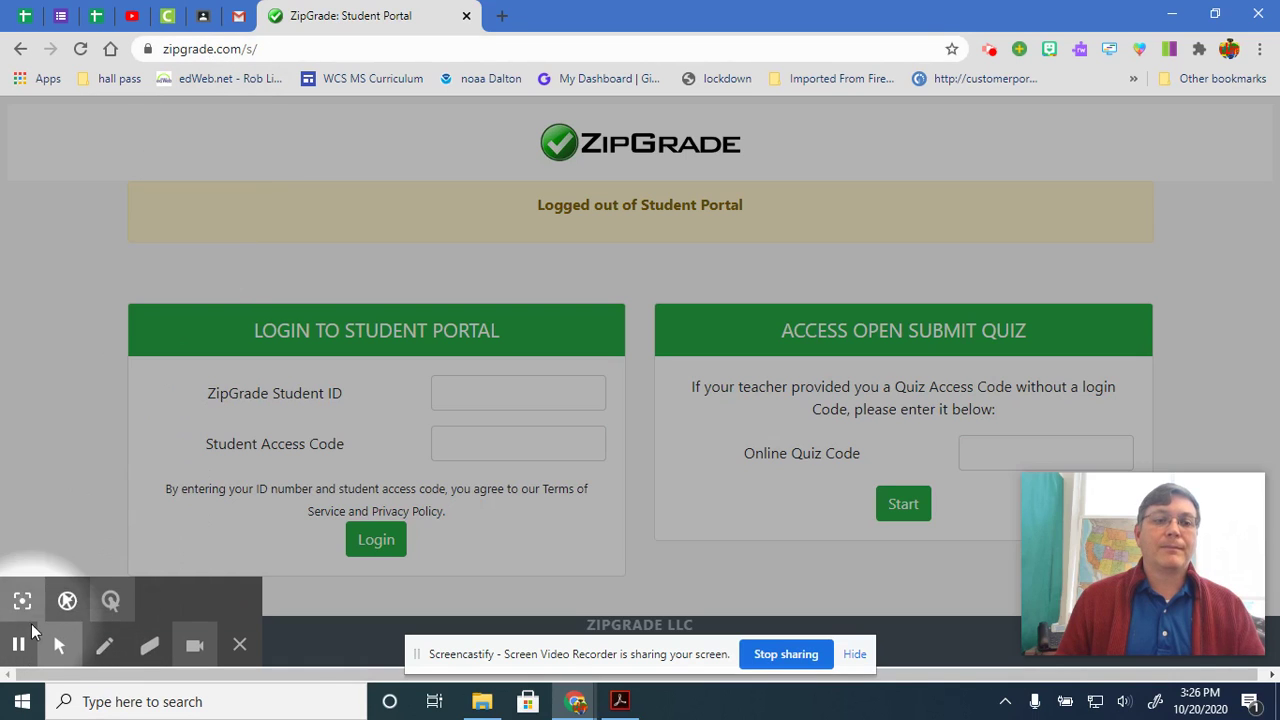
pyautogui.click(22, 600)
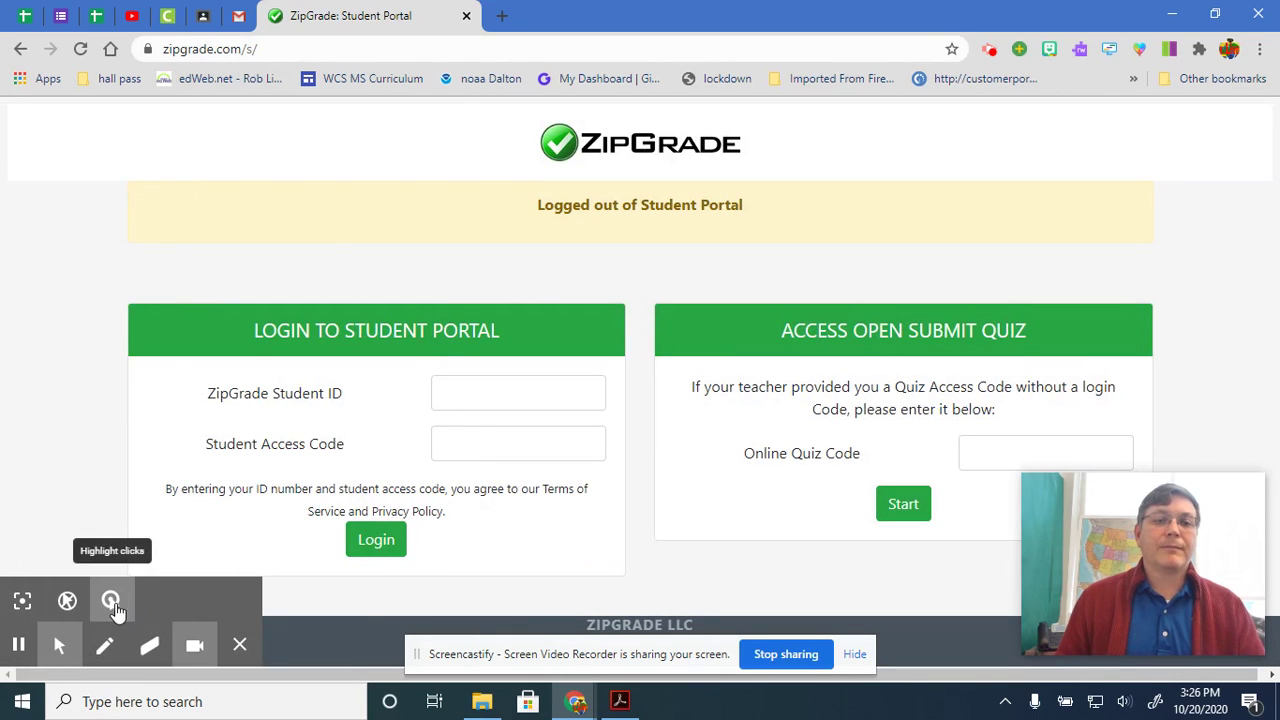
pyautogui.click(208, 49)
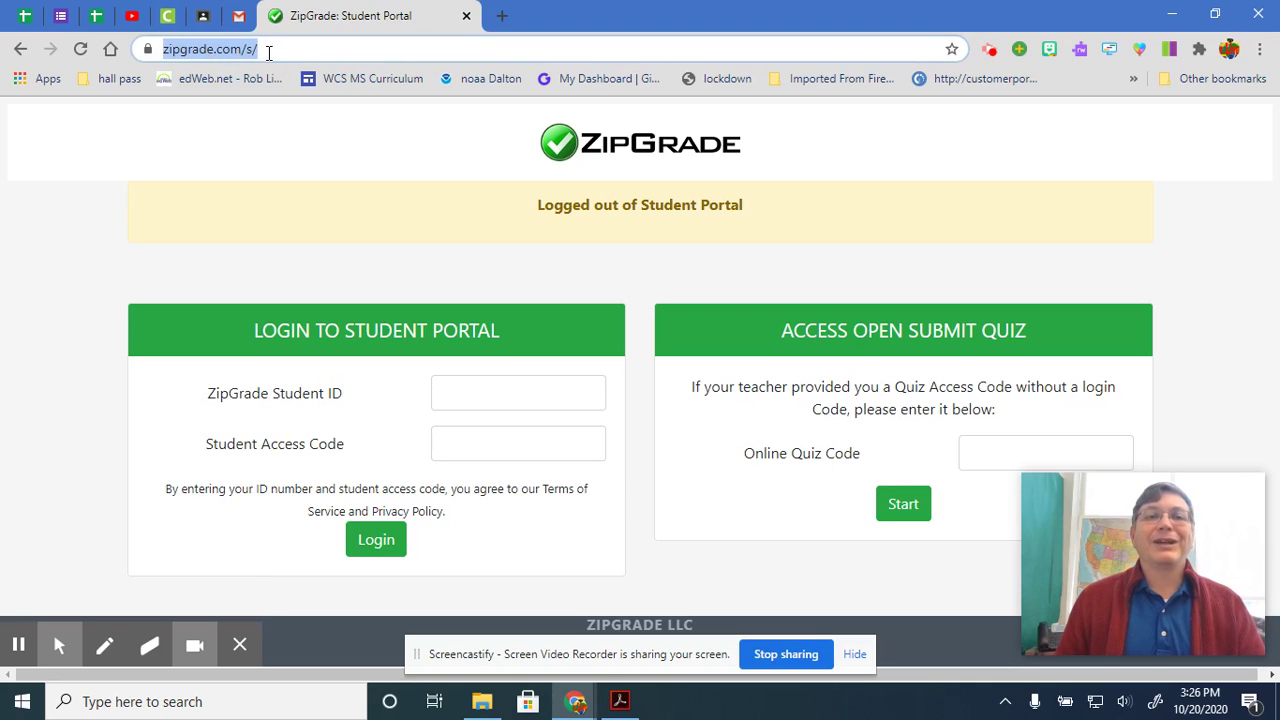
pyautogui.click(268, 192)
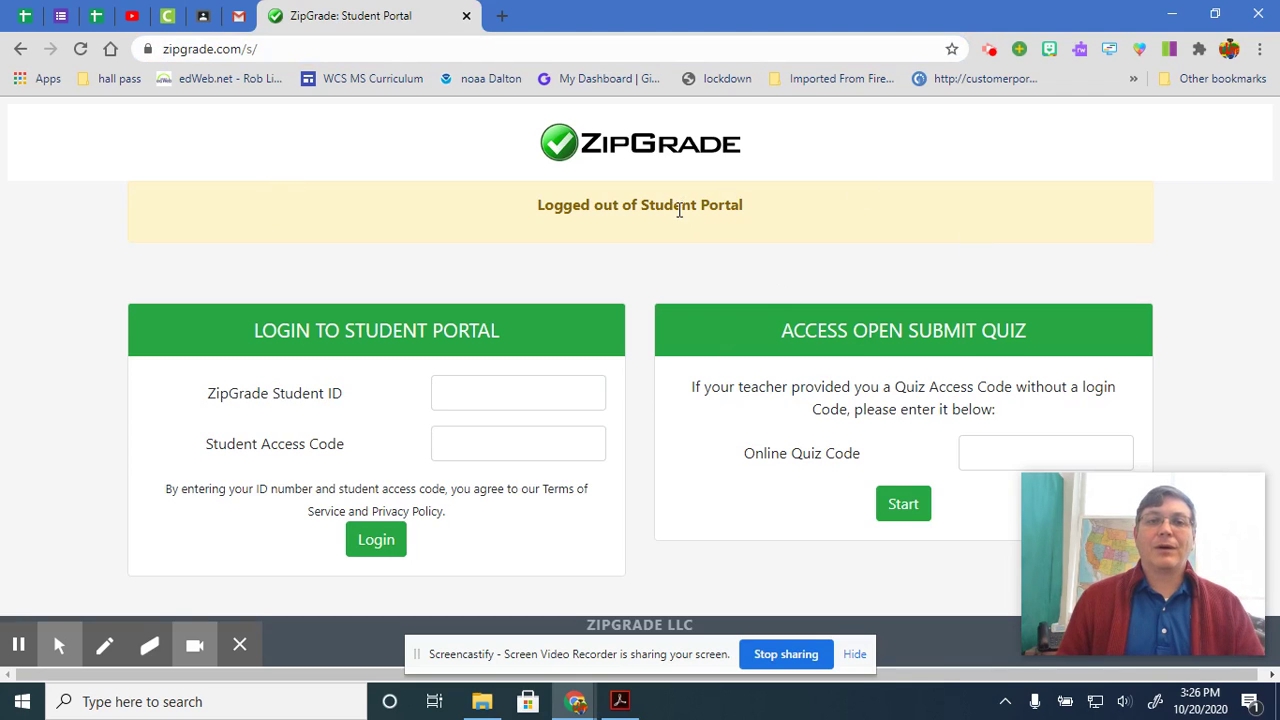
pyautogui.click(383, 48)
pyautogui.click(371, 48)
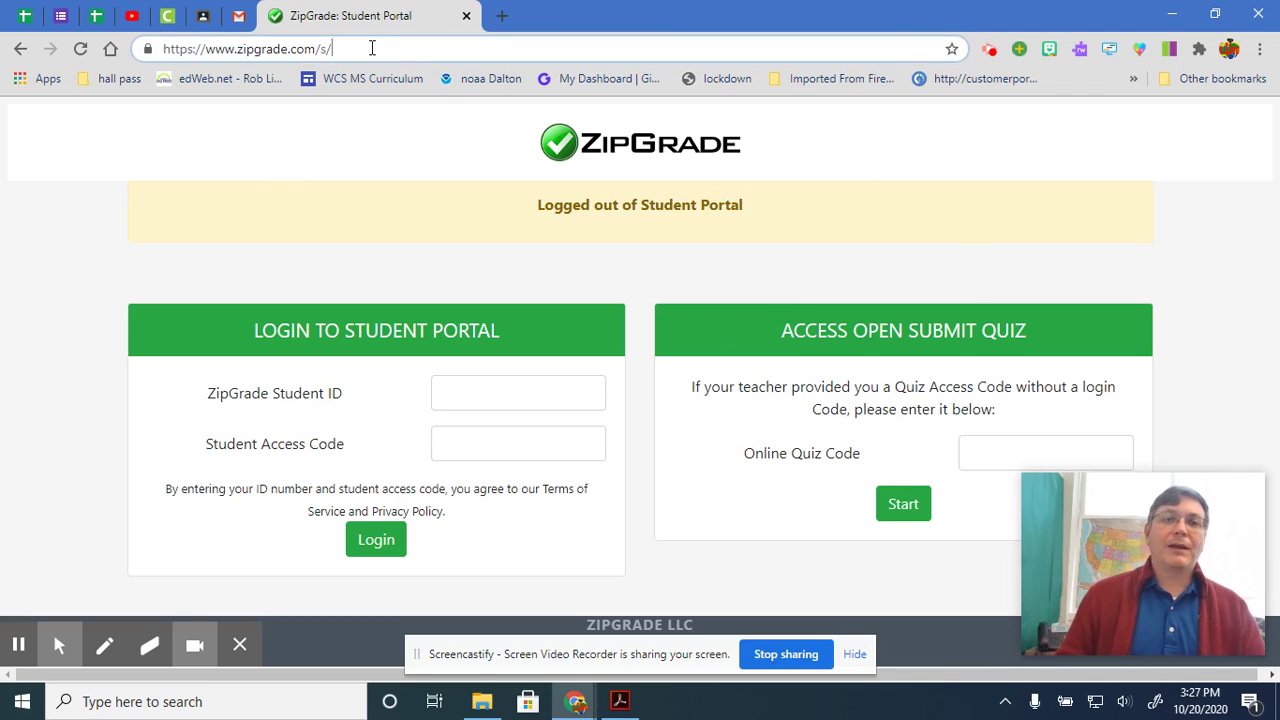
pyautogui.press('BackSpace')
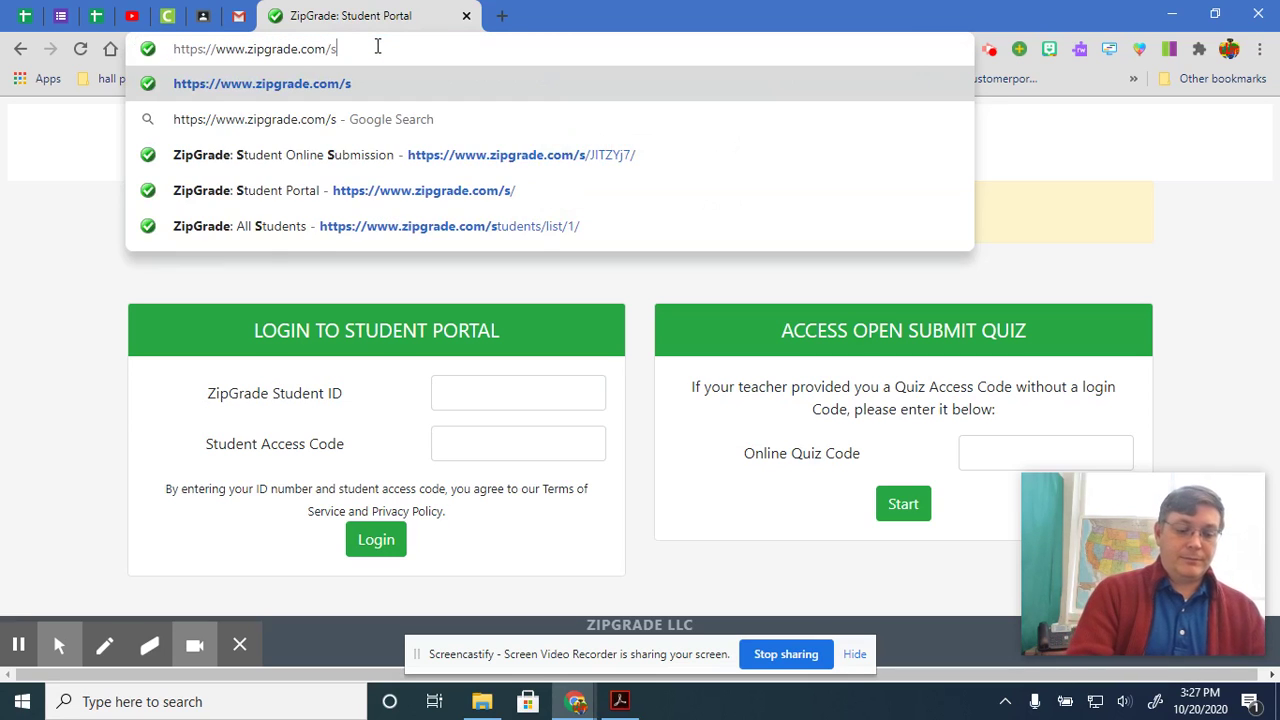
pyautogui.write('tudent')
pyautogui.press('Return')
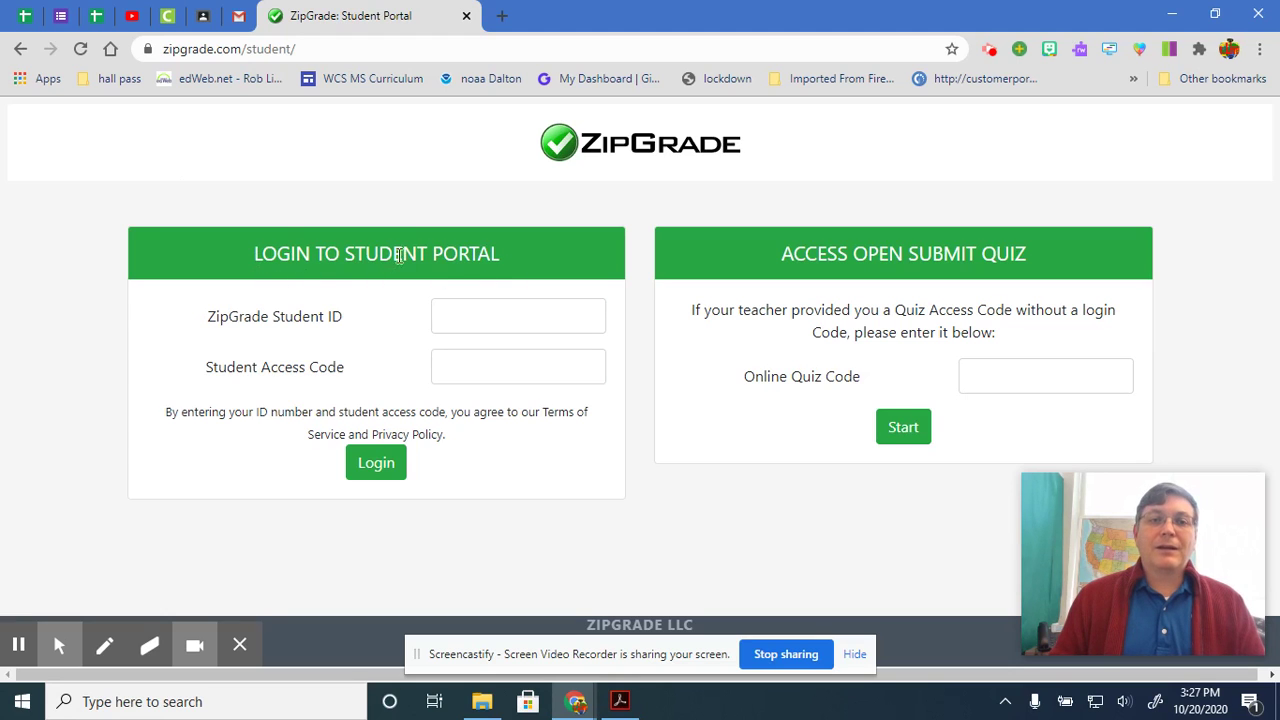
pyautogui.moveTo(59, 645)
pyautogui.click(22, 600)
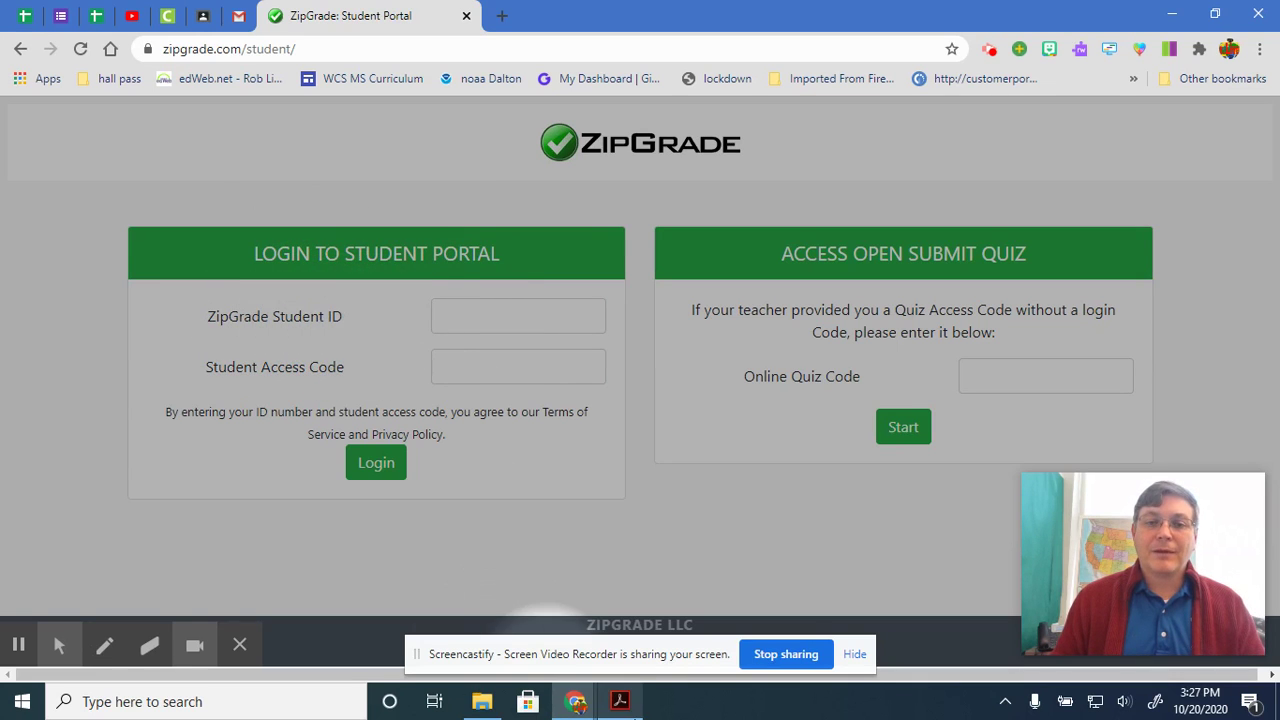
# - Copy the student ID from the PDF, then restore the Acrobat window and move it right
pyautogui.click(620, 701)
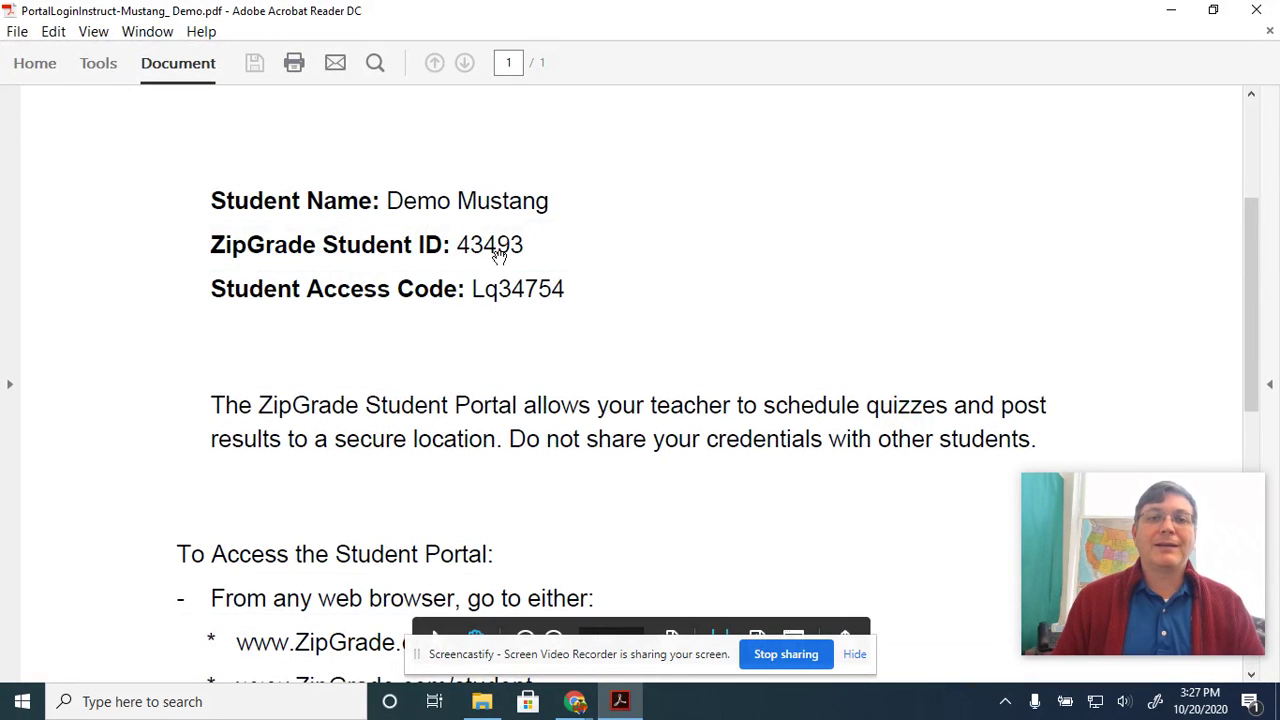
pyautogui.rightClick(498, 254)
pyautogui.click(540, 315)
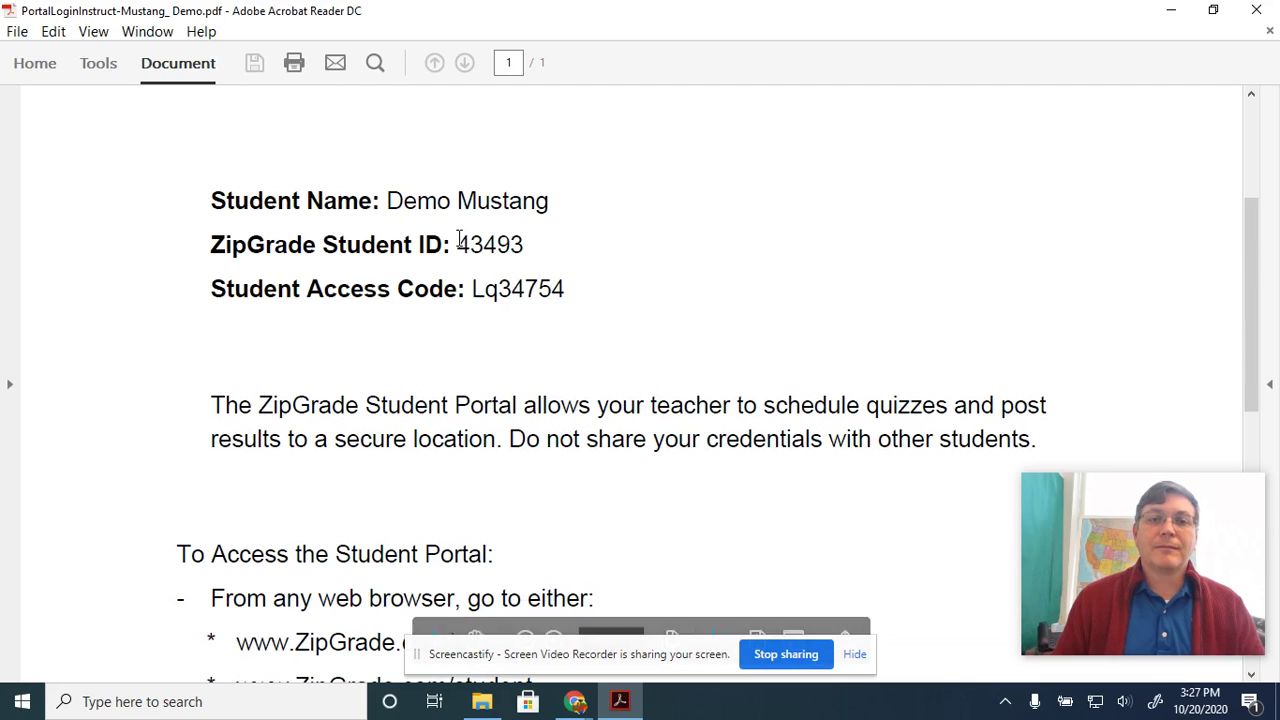
pyautogui.moveTo(458, 240); pyautogui.dragTo(524, 250)
pyautogui.rightClick(510, 255)
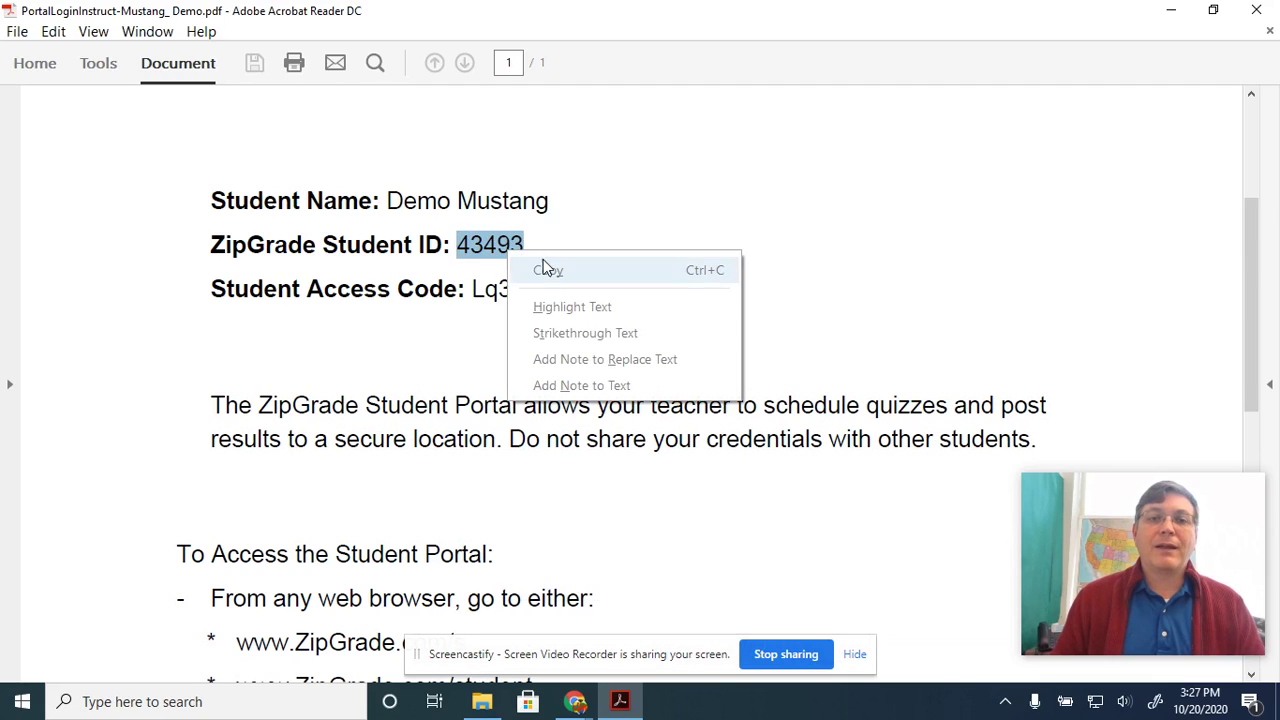
pyautogui.click(553, 271)
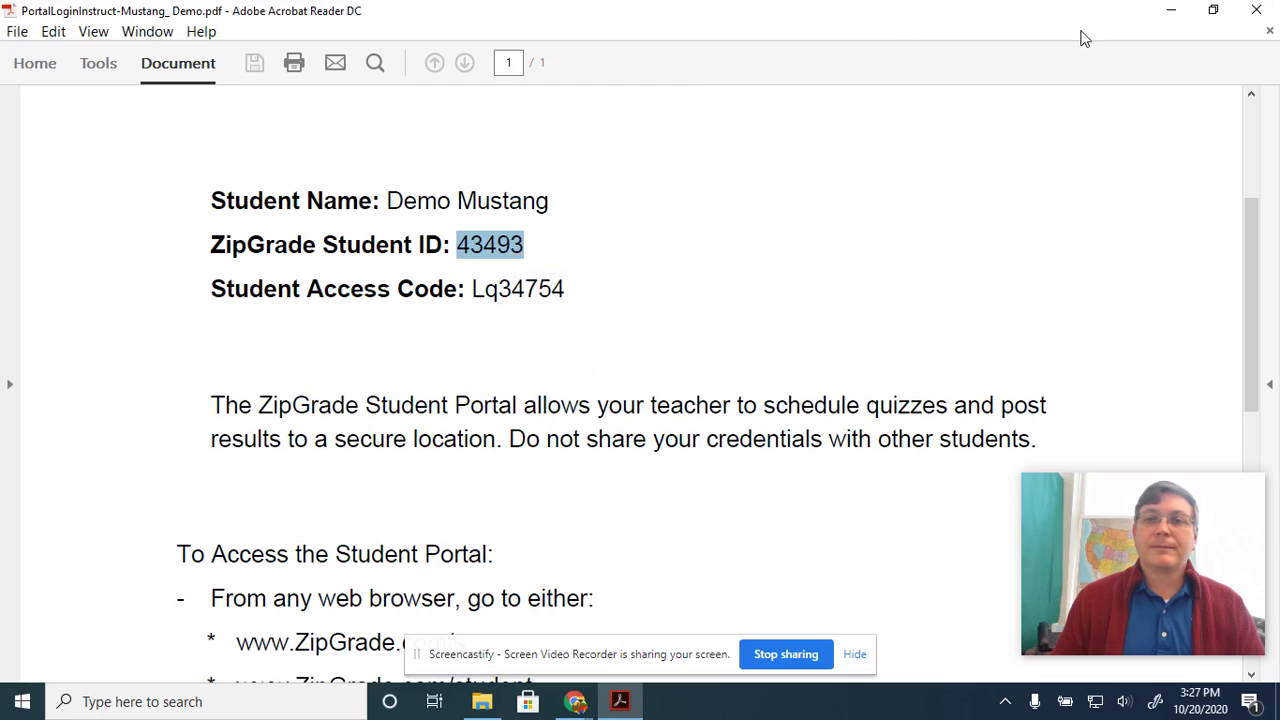
pyautogui.click(1213, 10)
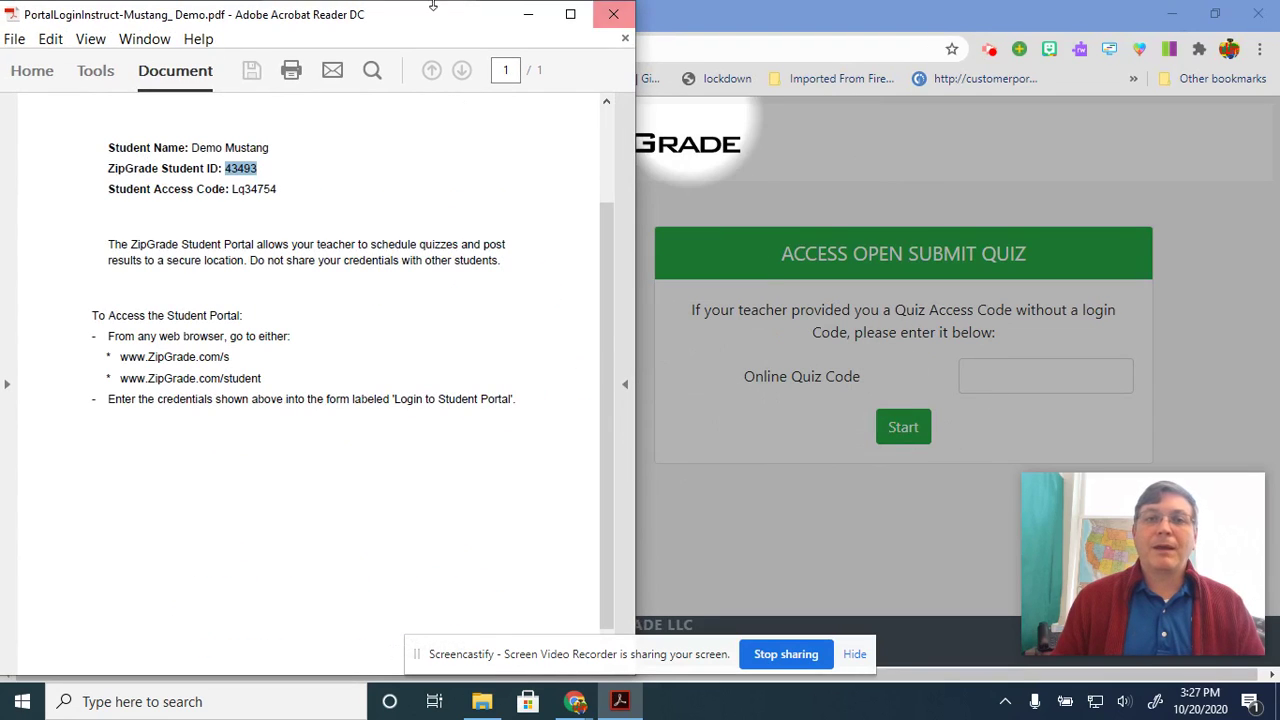
pyautogui.moveTo(421, 31); pyautogui.dragTo(985, 57)
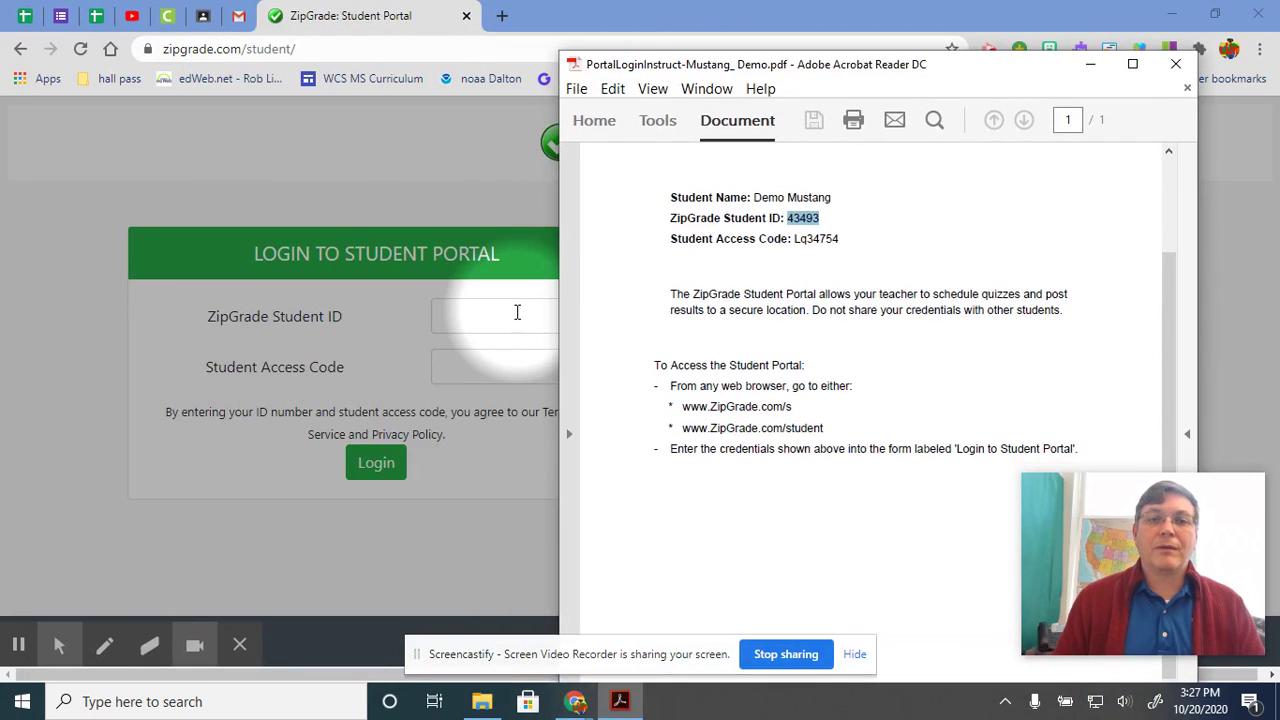
# - Paste the copied student ID into the ZipGrade Student ID field
pyautogui.click(515, 316)
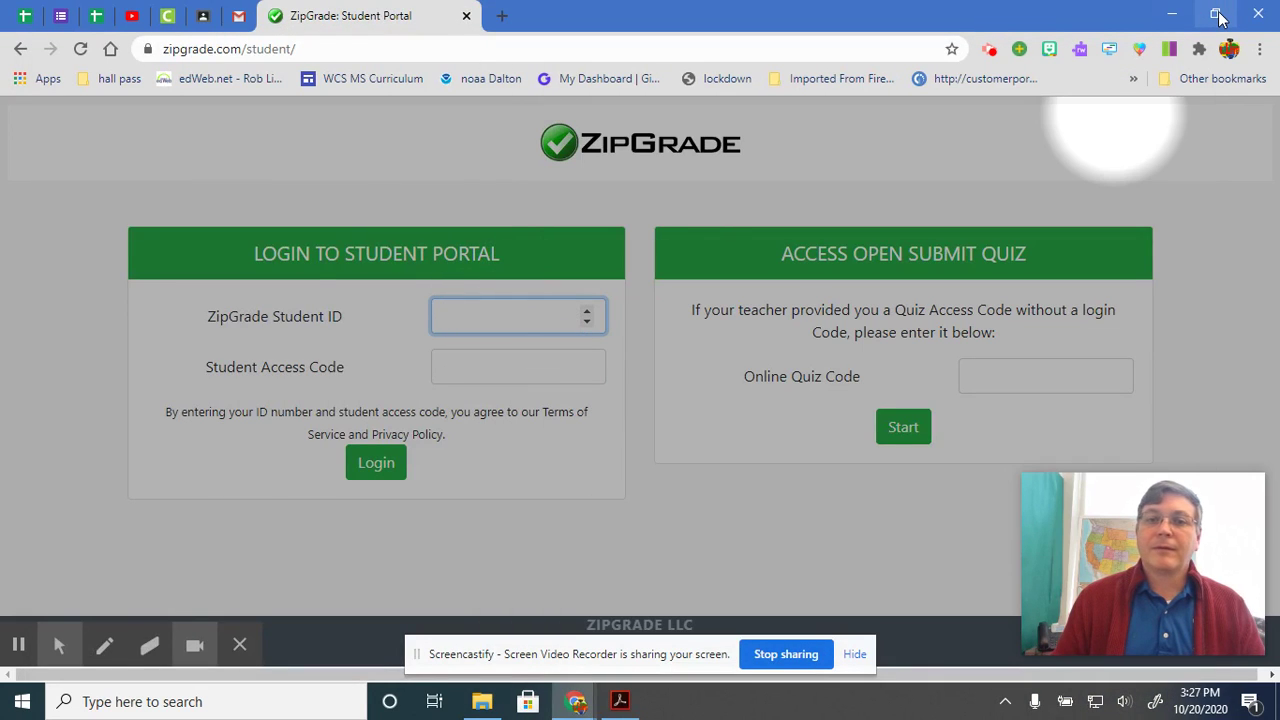
pyautogui.rightClick(453, 316)
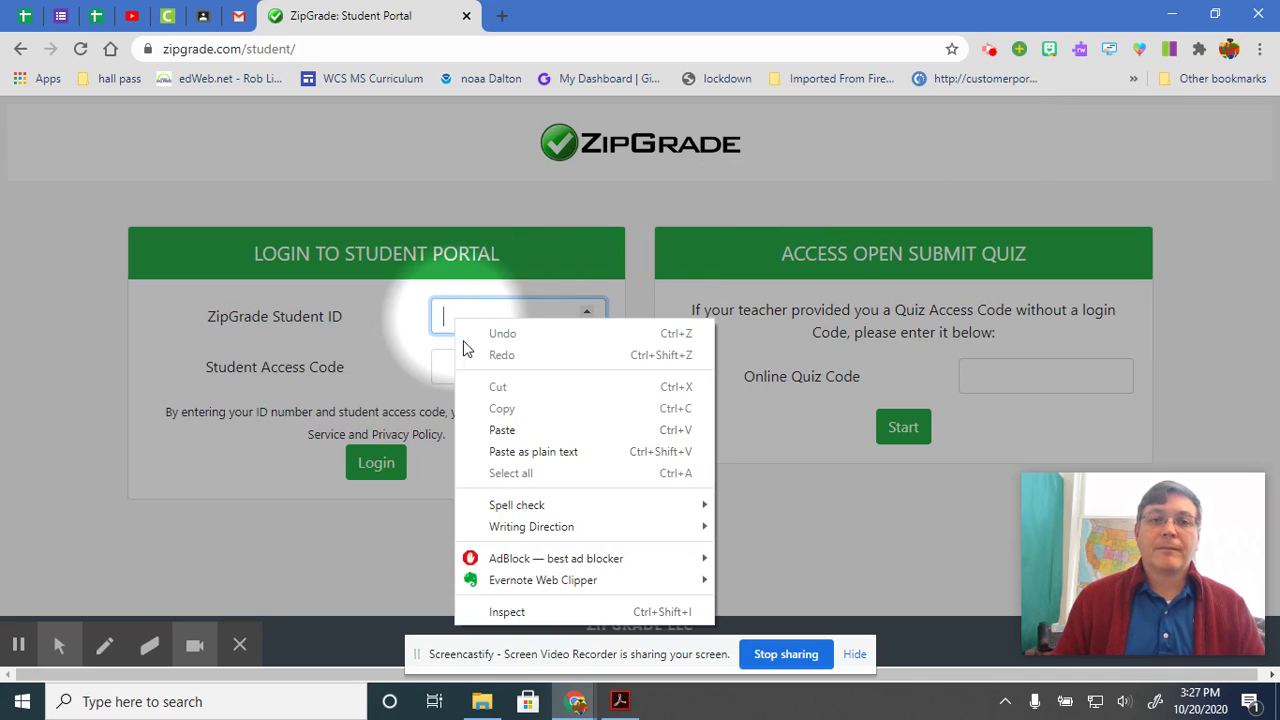
pyautogui.click(510, 432)
pyautogui.click(491, 366)
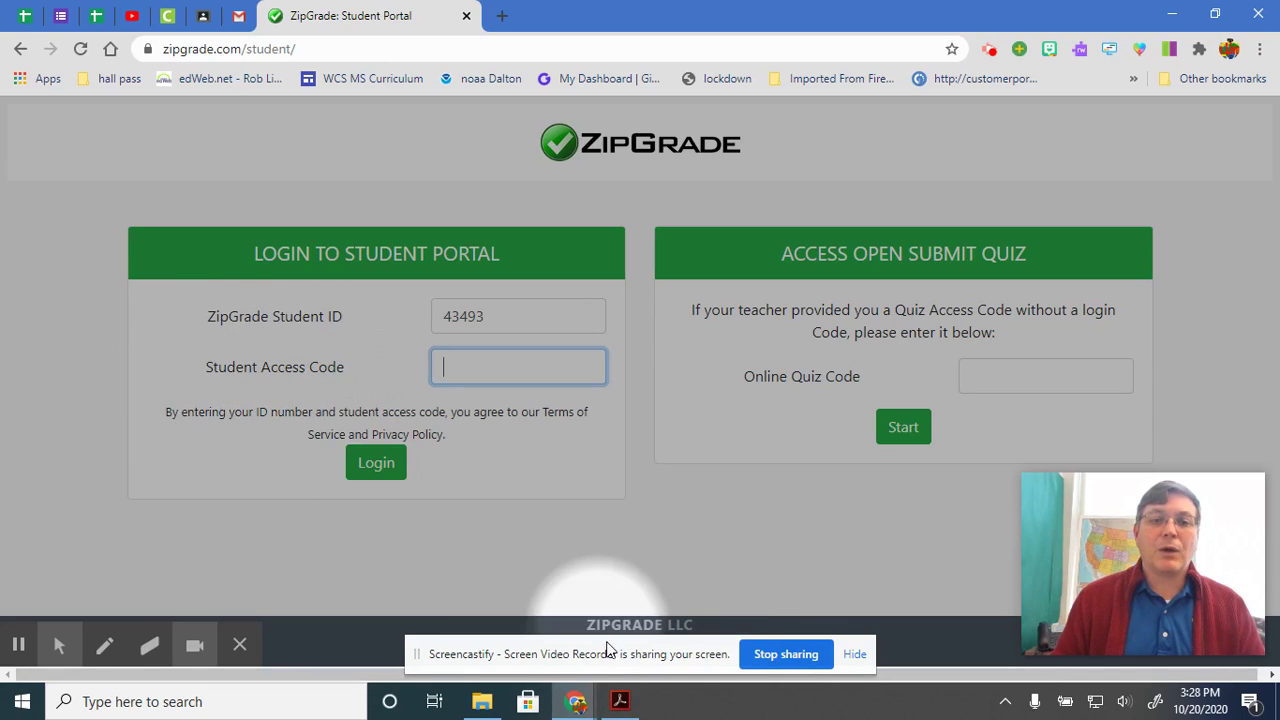
# - Copy the student access code from the instructions PDF
pyautogui.click(621, 702)
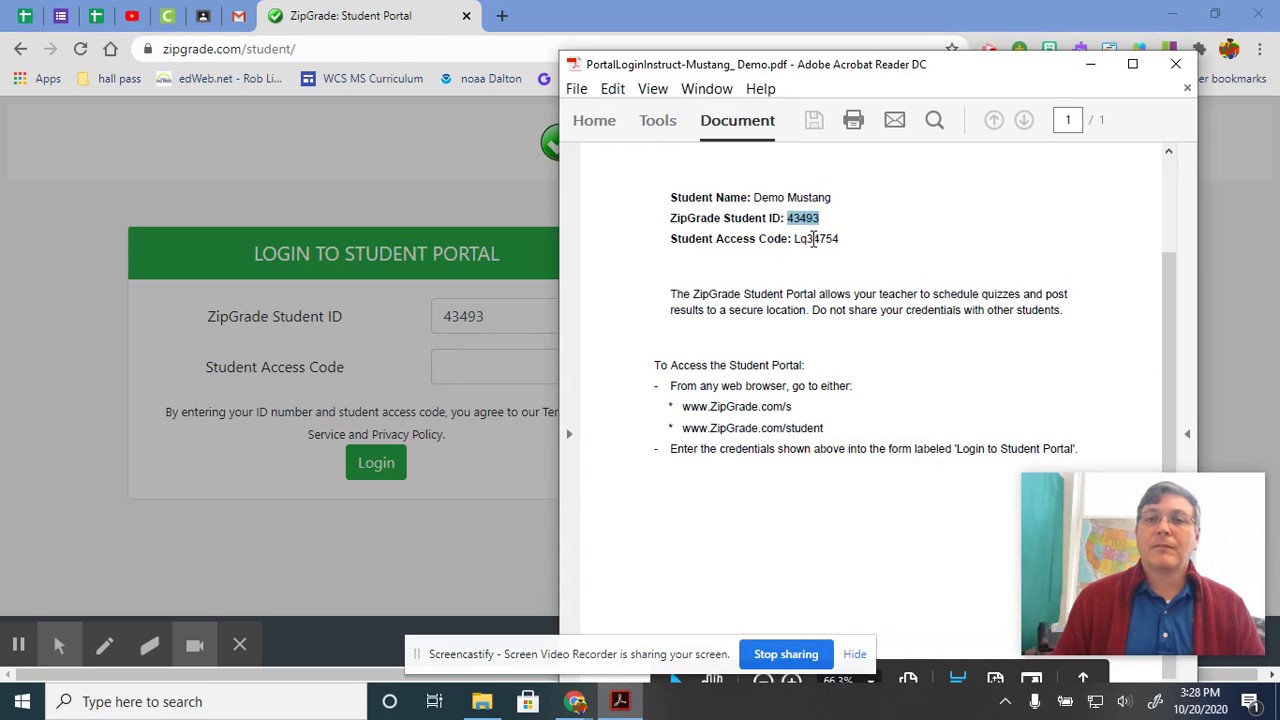
pyautogui.doubleClick(813, 238)
pyautogui.rightClick(813, 240)
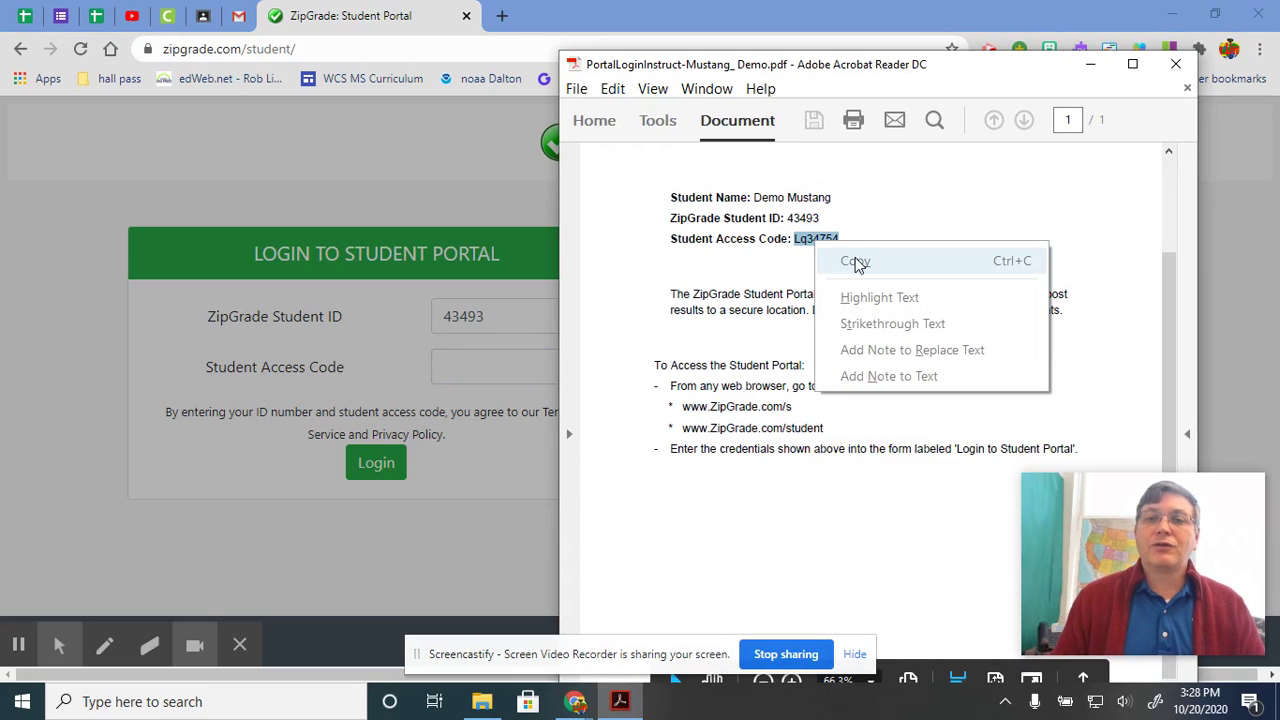
pyautogui.click(857, 261)
pyautogui.click(486, 369)
# - Paste the access code into the Student Access Code field and adjust recorder highlighting
pyautogui.rightClick(486, 369)
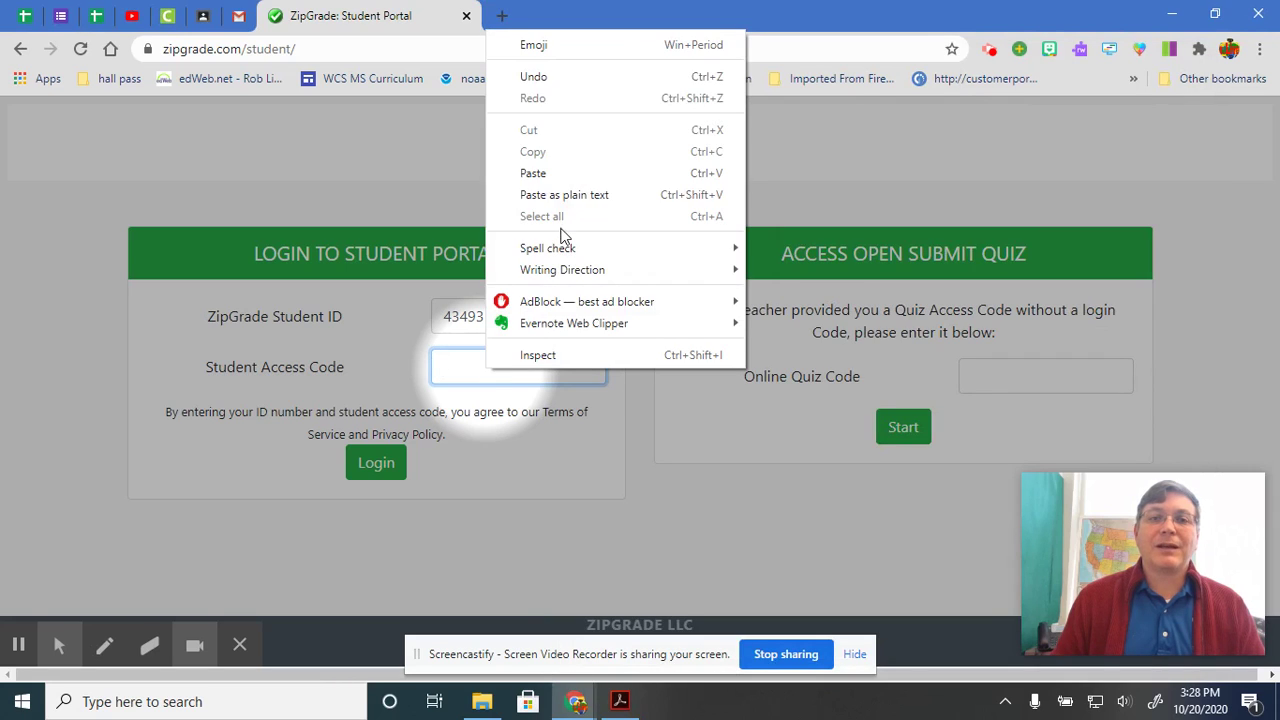
pyautogui.click(547, 175)
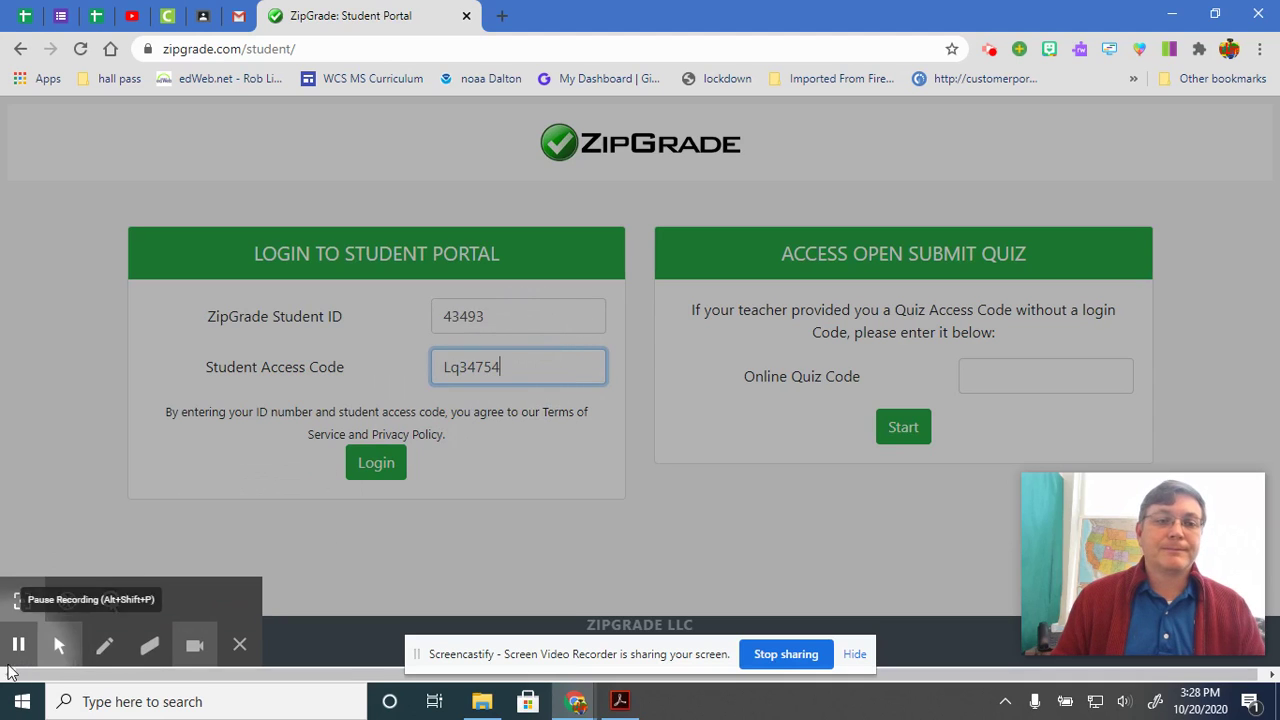
pyautogui.click(22, 600)
pyautogui.click(111, 601)
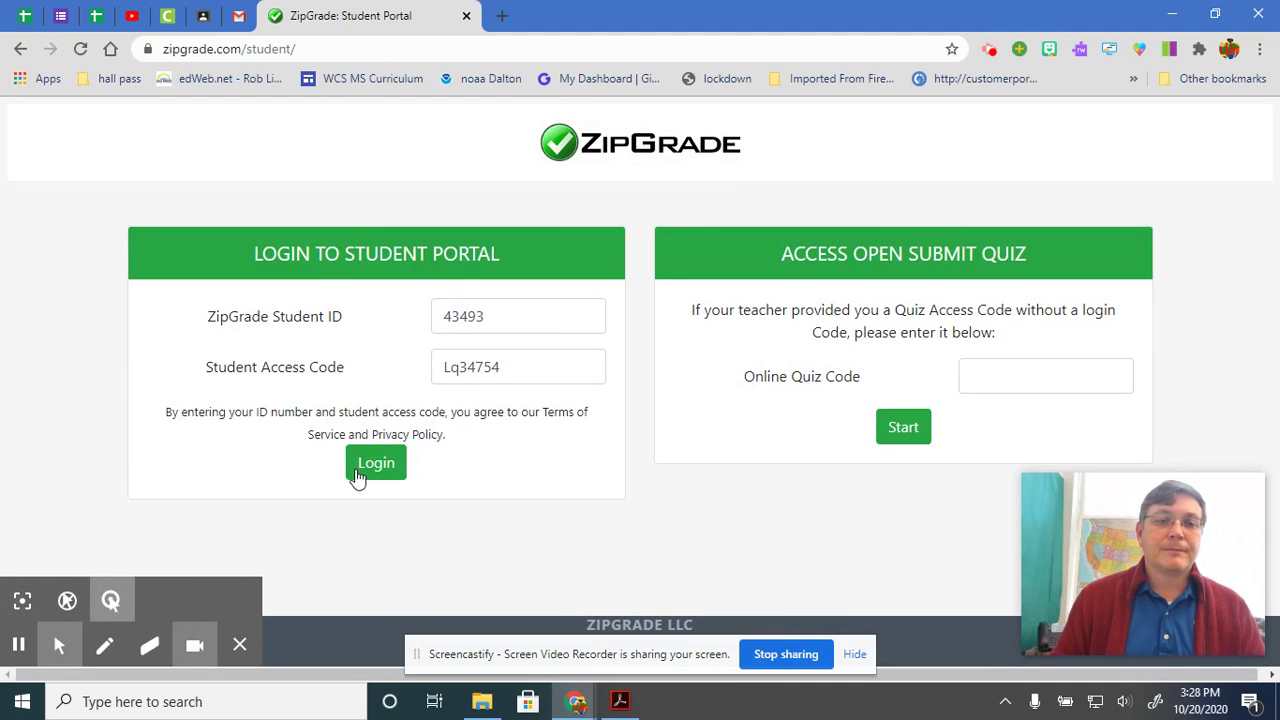
# - Log in, scroll to Assigned Quizzes, and begin the Proof of Access quiz for Third class
pyautogui.click(372, 470)
pyautogui.scroll(-2, 596, 449)
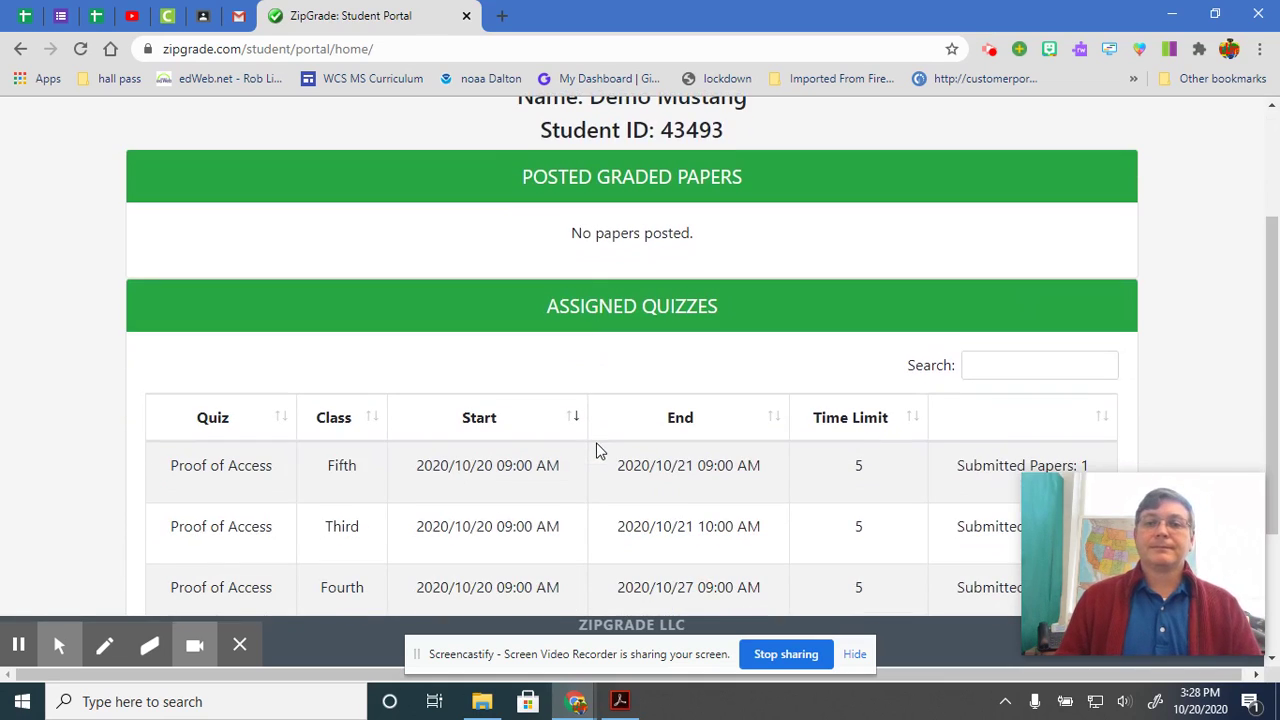
pyautogui.scroll(-3, 608, 466)
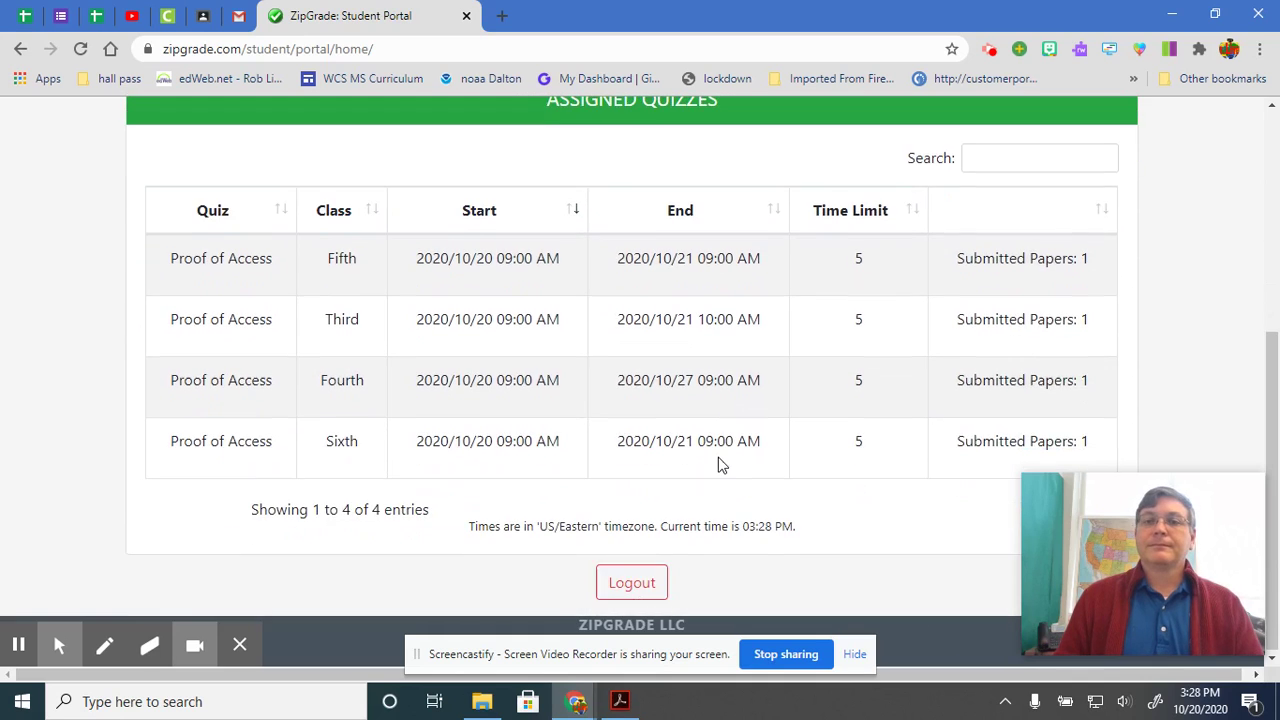
pyautogui.scroll(5, 720, 463)
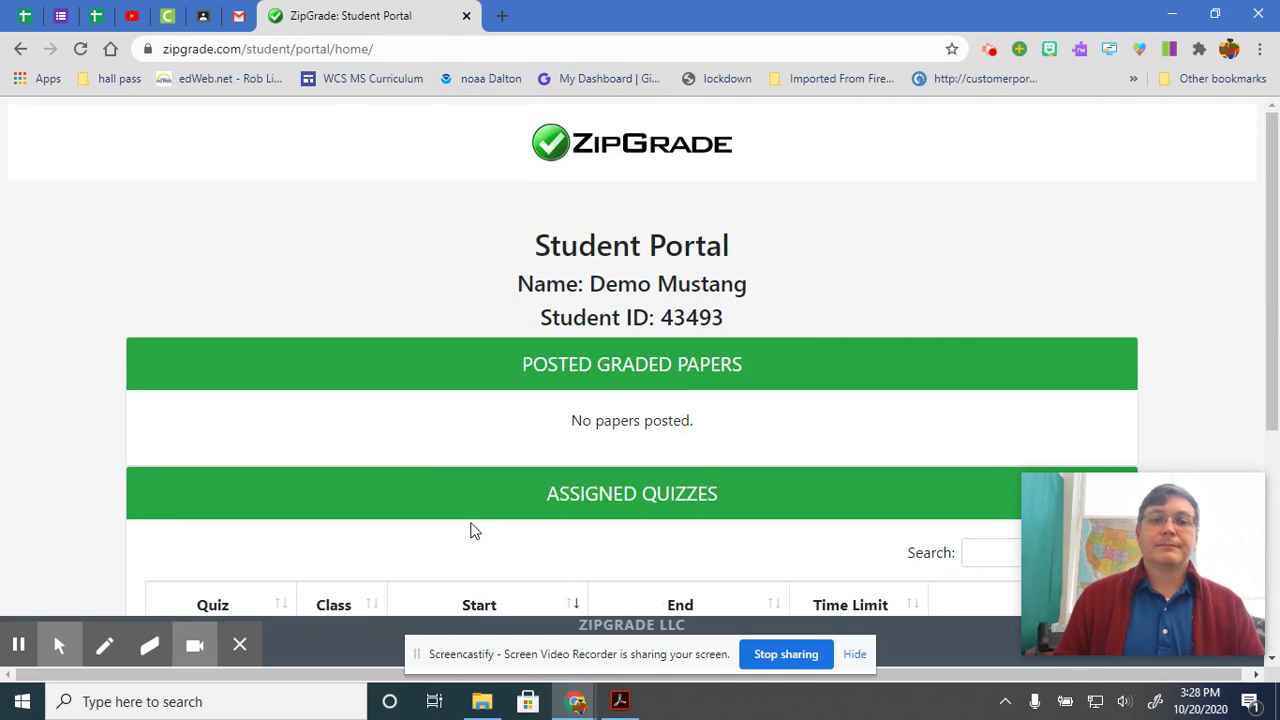
pyautogui.scroll(-3, 378, 372)
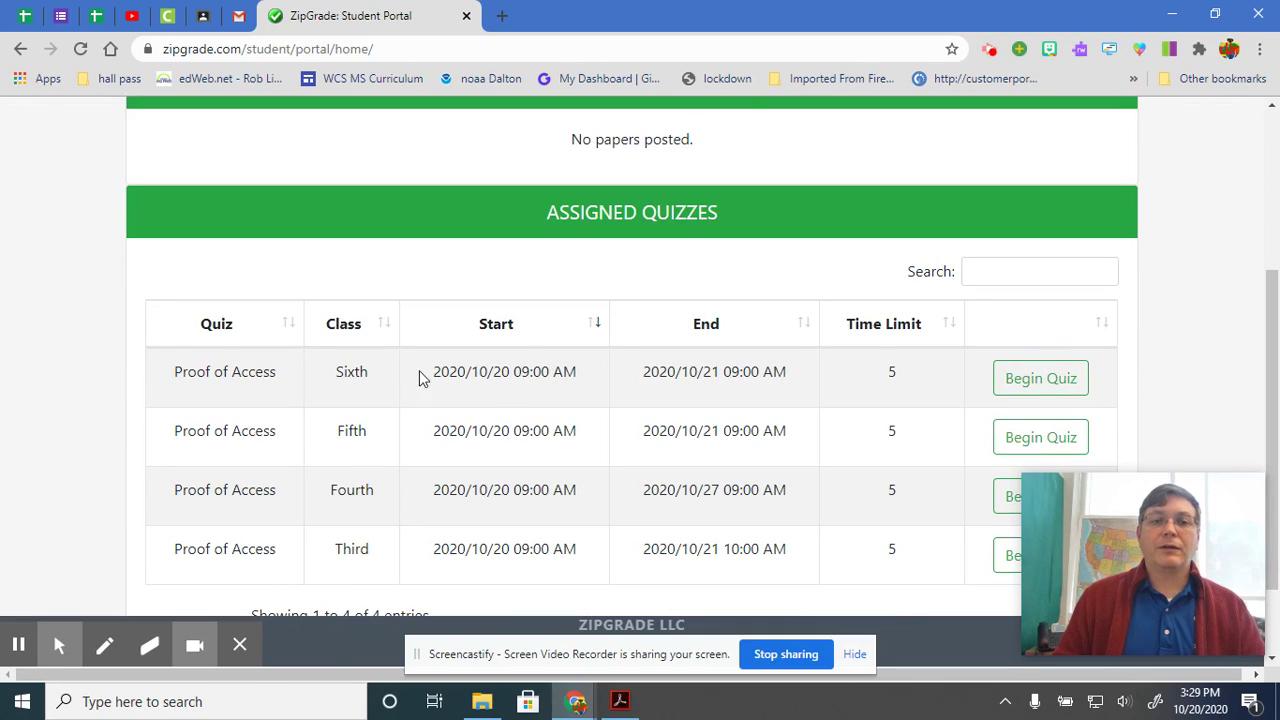
pyautogui.scroll(-1, 524, 438)
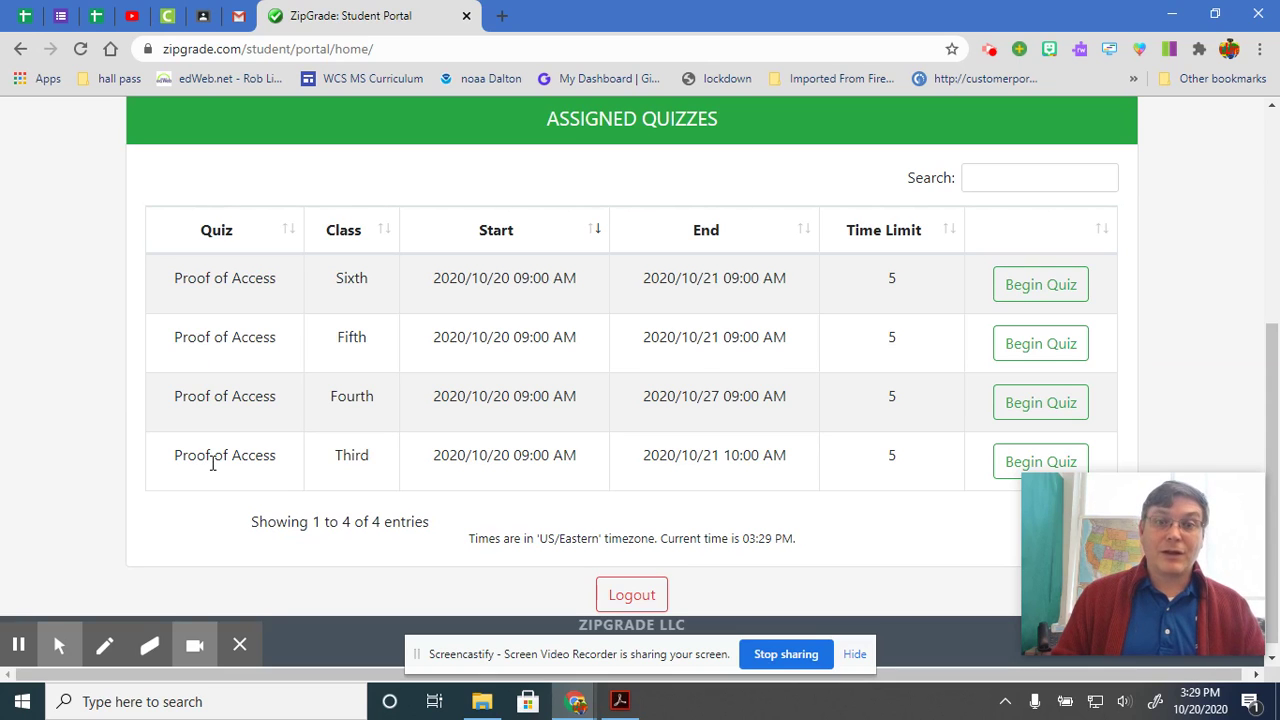
pyautogui.scroll(-1, 200, 466)
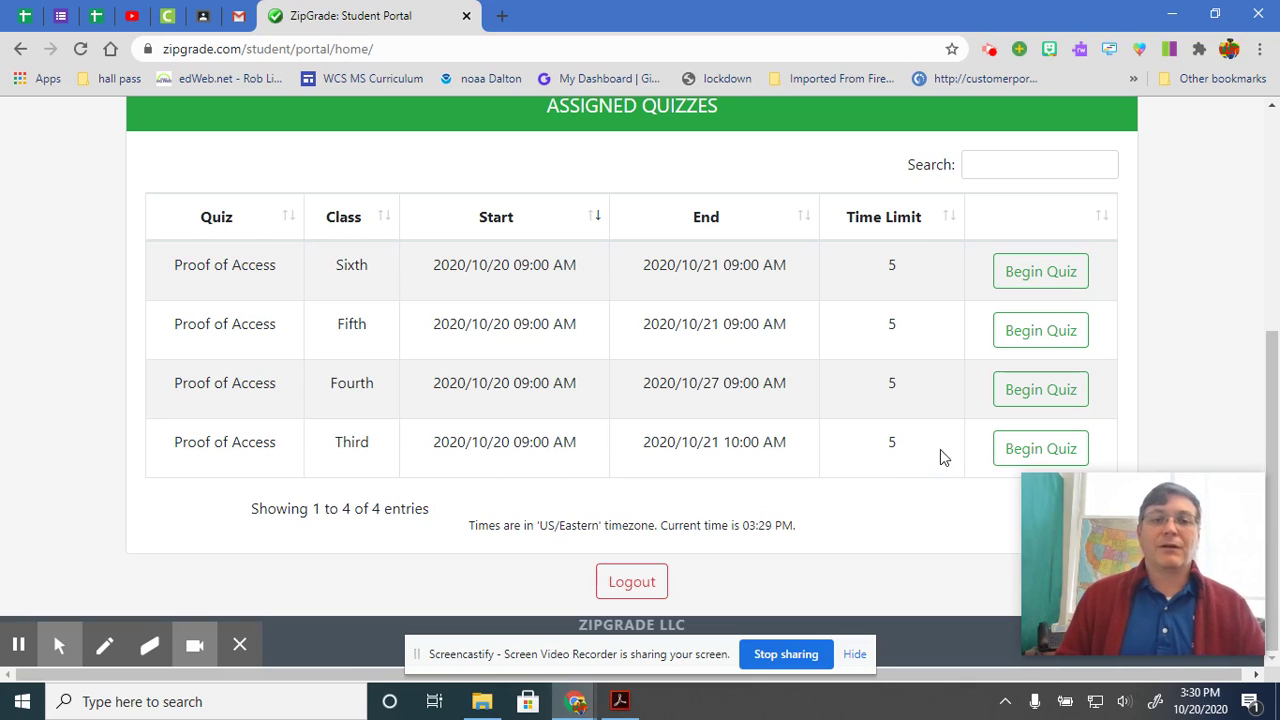
pyautogui.click(1040, 455)
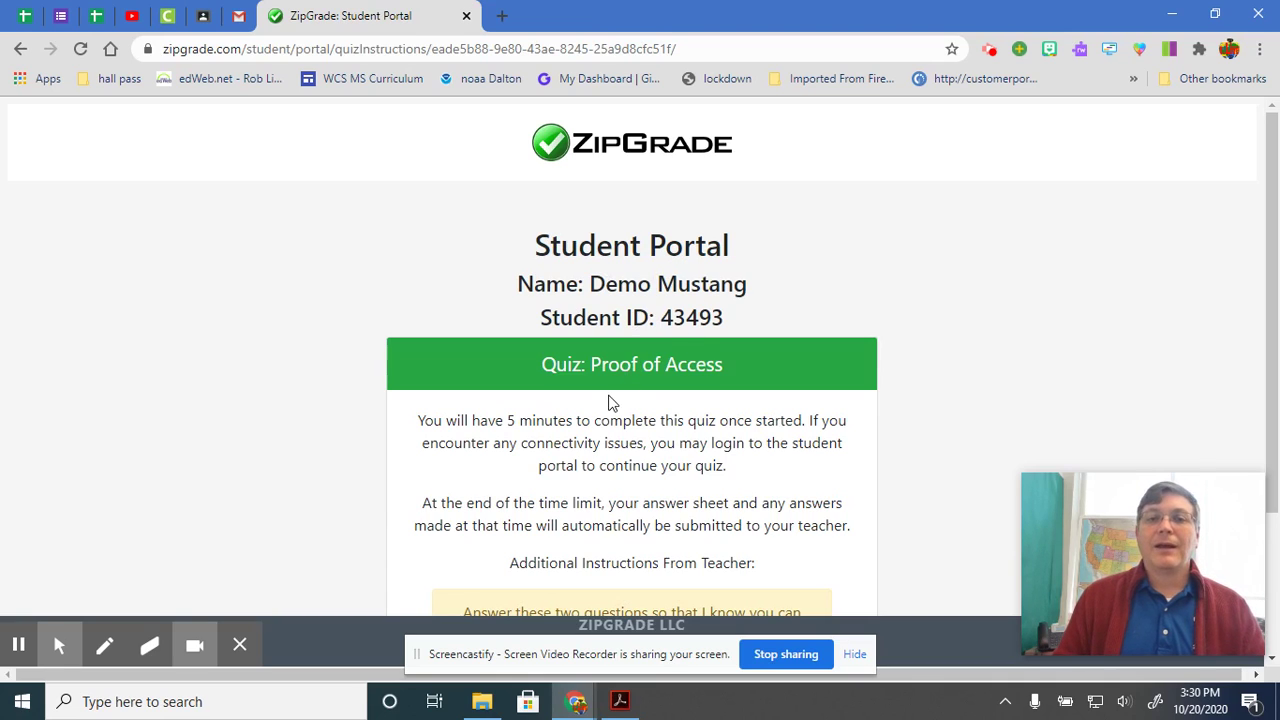
# - Scroll through the Proof of Access instructions to read the 5-minute limit and teacher's note
pyautogui.scroll(-2, 628, 395)
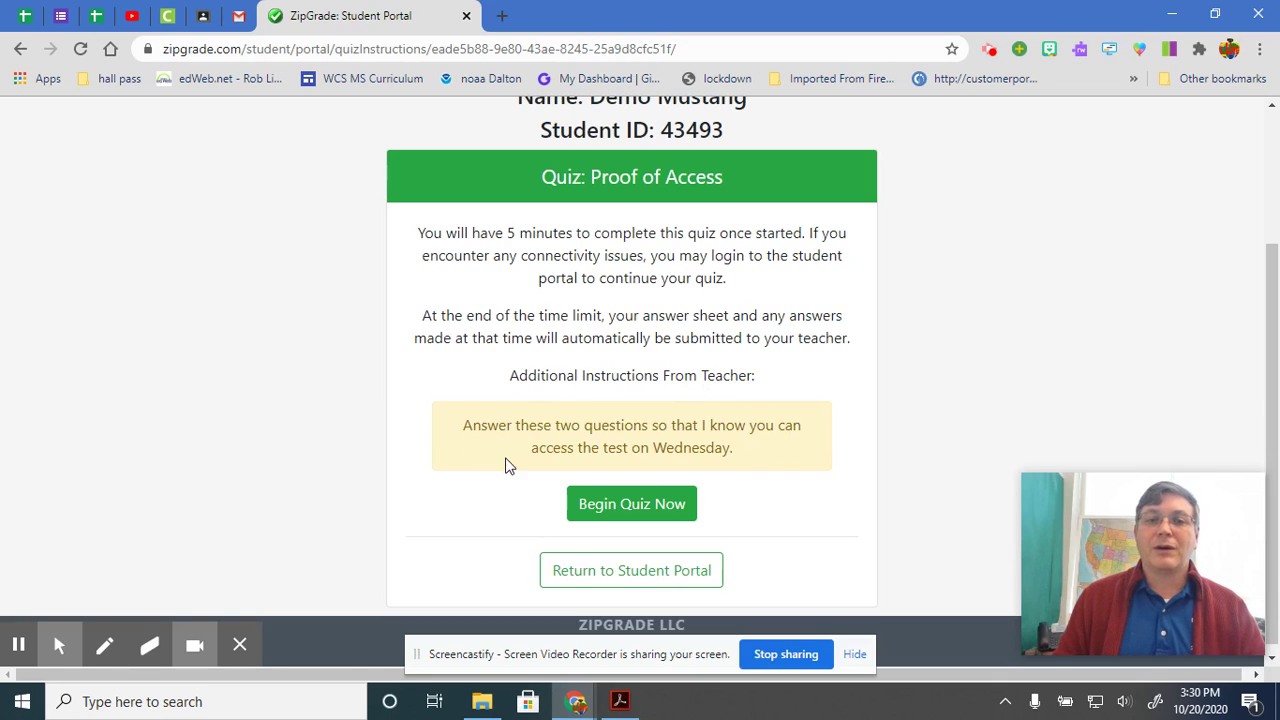
pyautogui.scroll(-1, 514, 463)
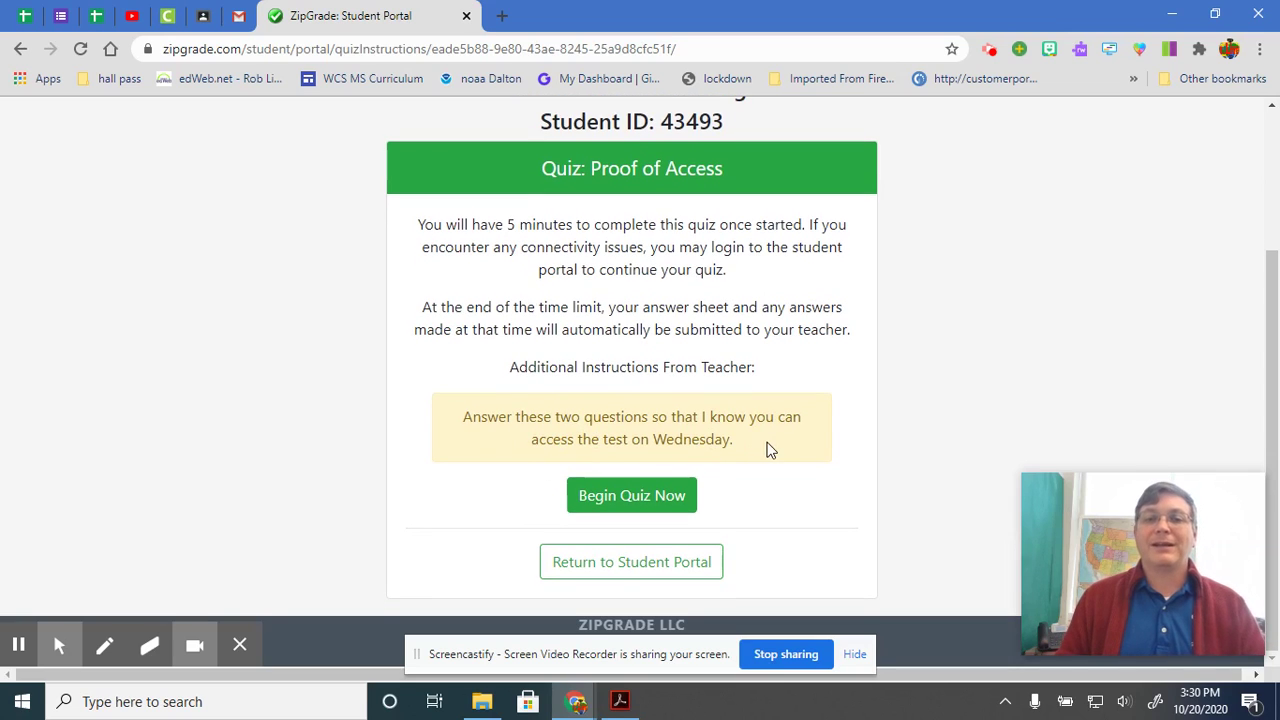
# - Begin the quiz and mark A (True) for question 1 and D for question 2
pyautogui.click(631, 506)
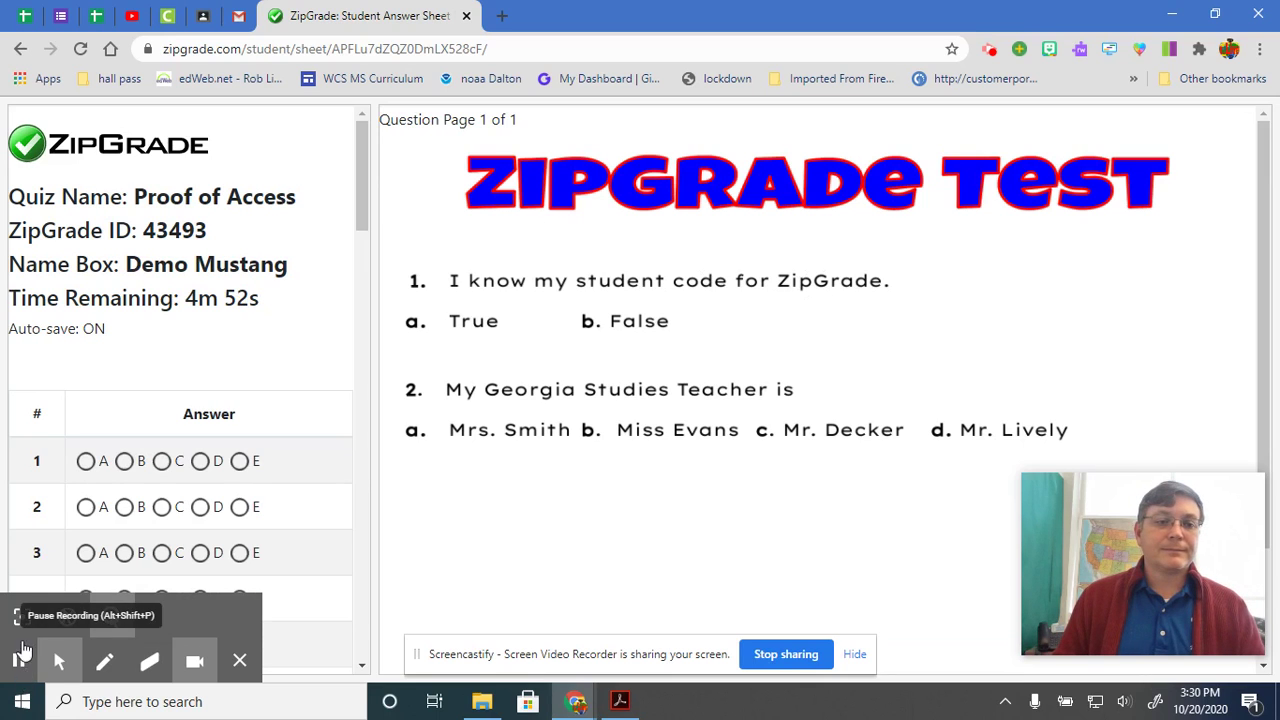
pyautogui.click(59, 661)
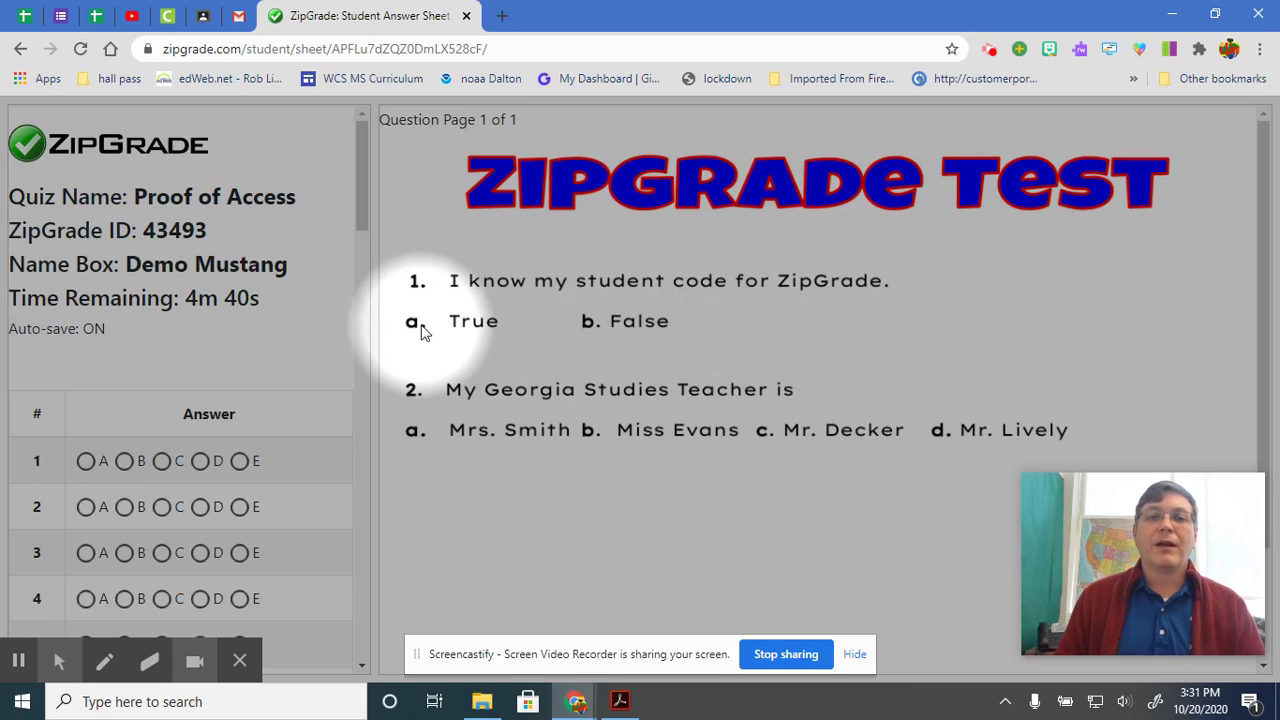
pyautogui.click(86, 461)
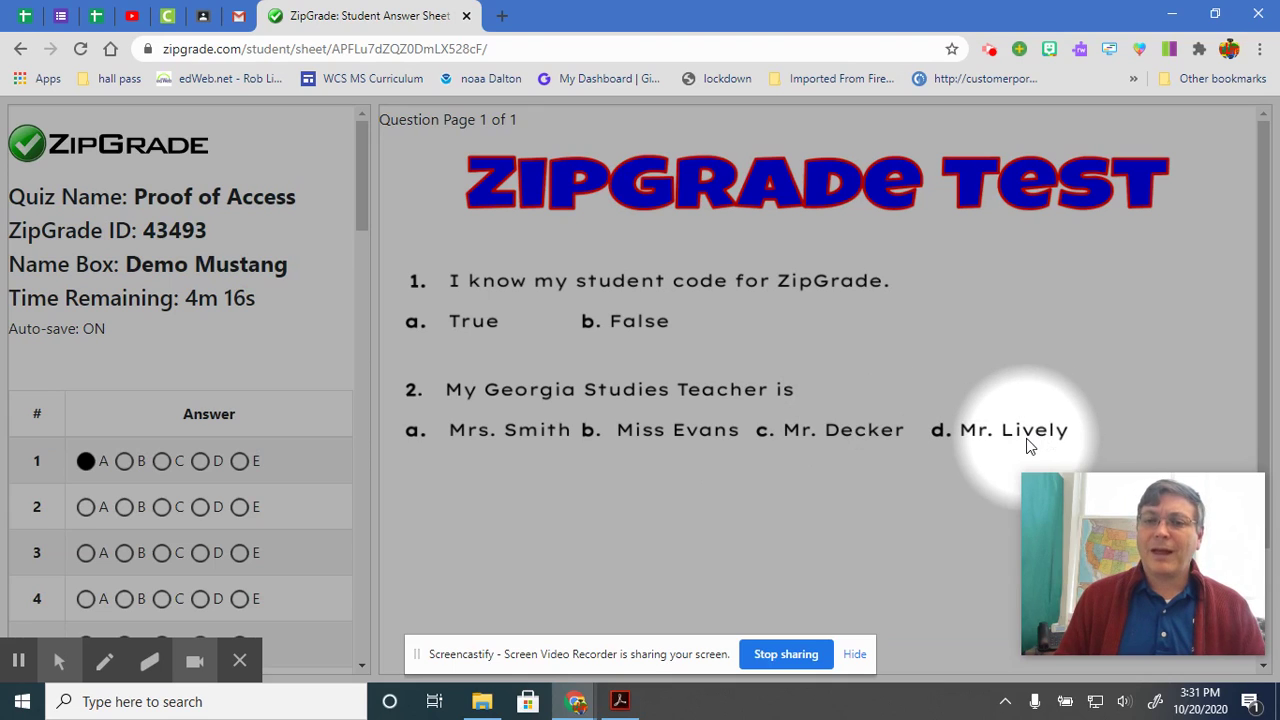
pyautogui.click(200, 507)
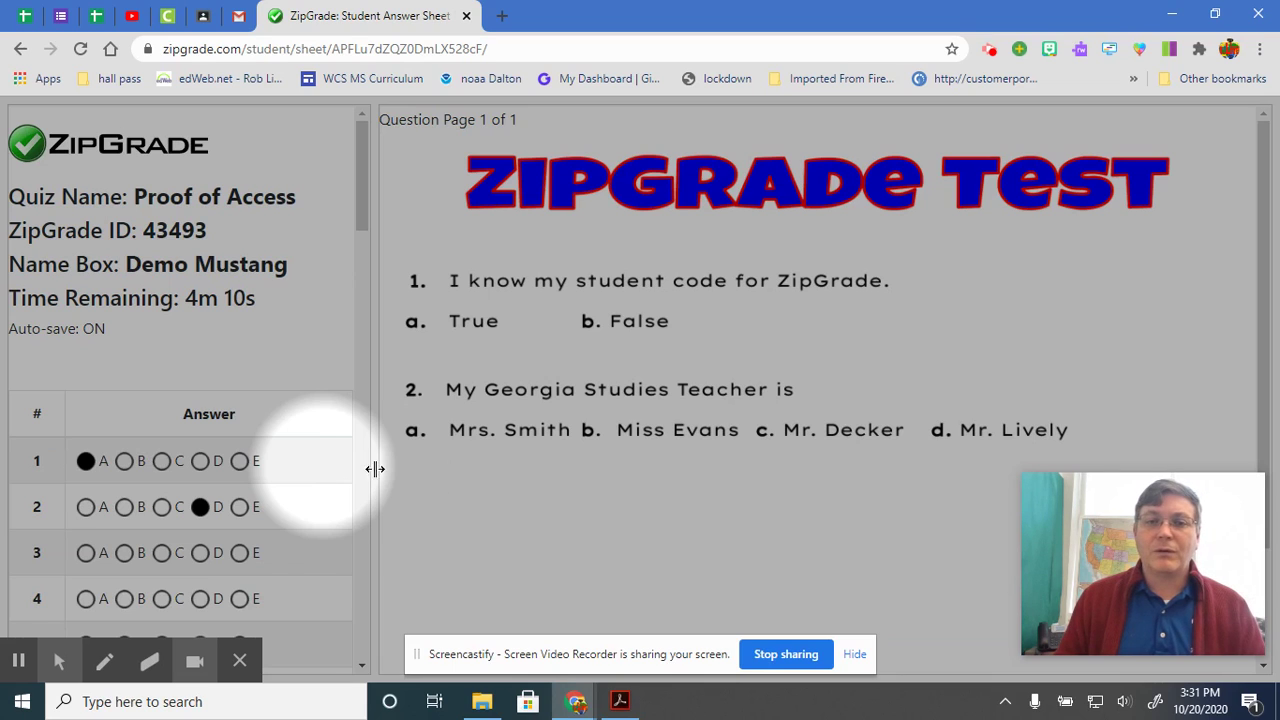
pyautogui.moveTo(59, 661)
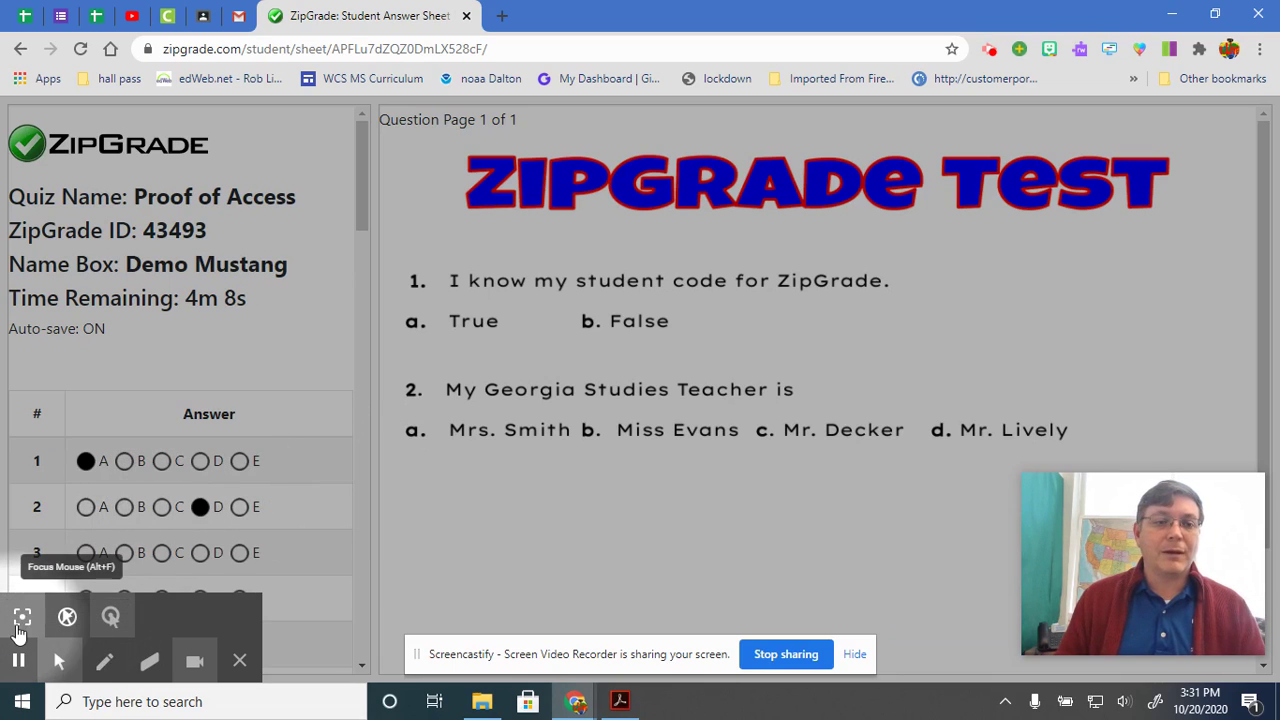
pyautogui.click(22, 620)
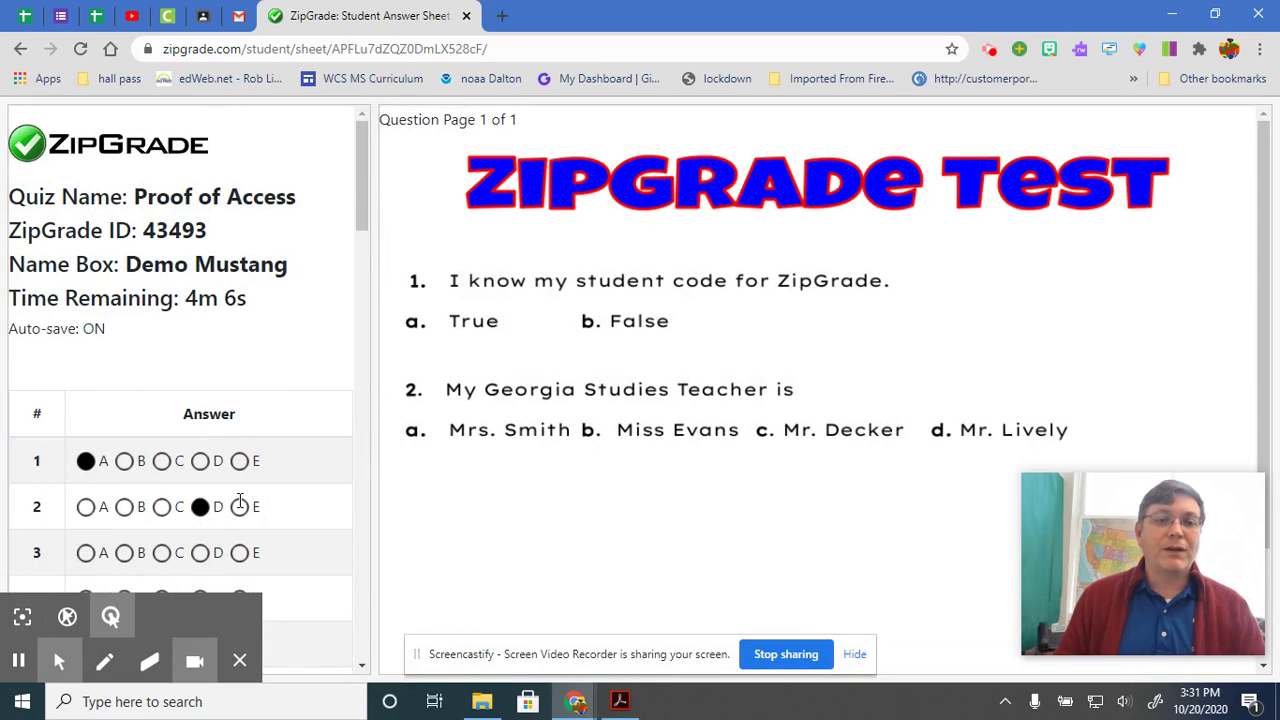
# - Scroll the answer sheet to the bottom and select Review & Submit to Teacher
pyautogui.scroll(-2, 308, 357)
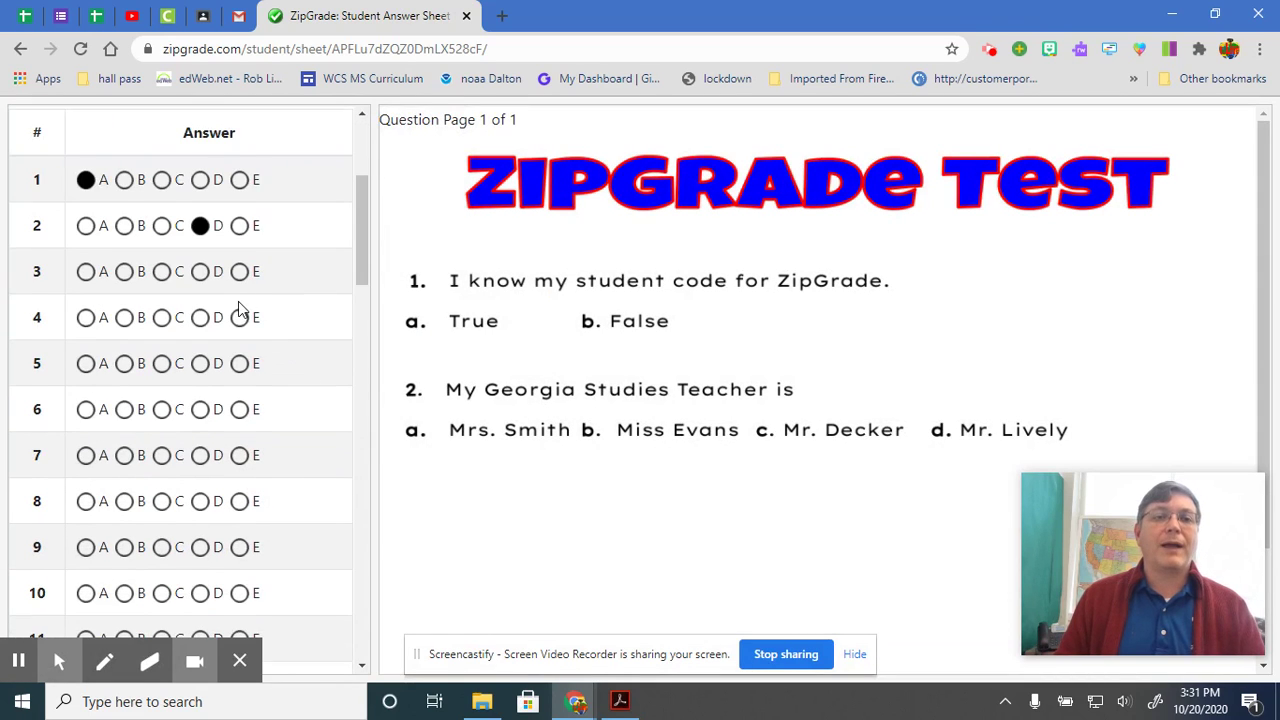
pyautogui.scroll(-3, 238, 301)
pyautogui.scroll(-2, 934, 497)
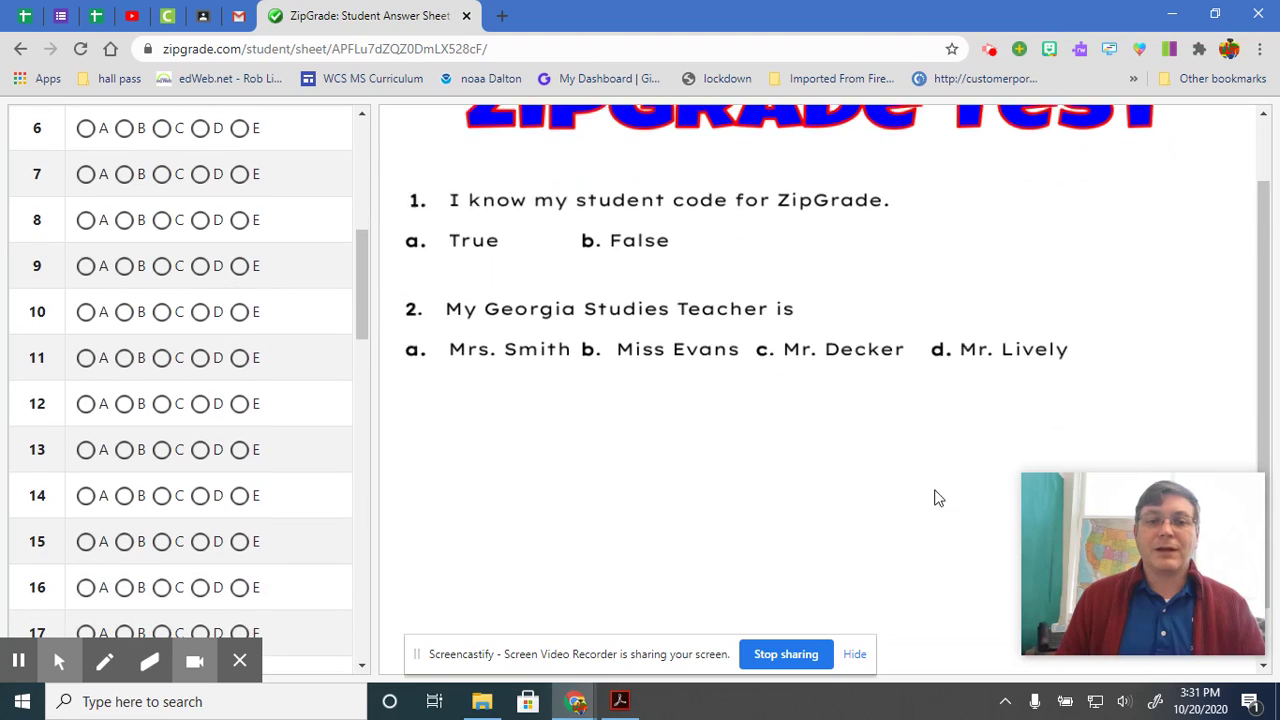
pyautogui.click(858, 656)
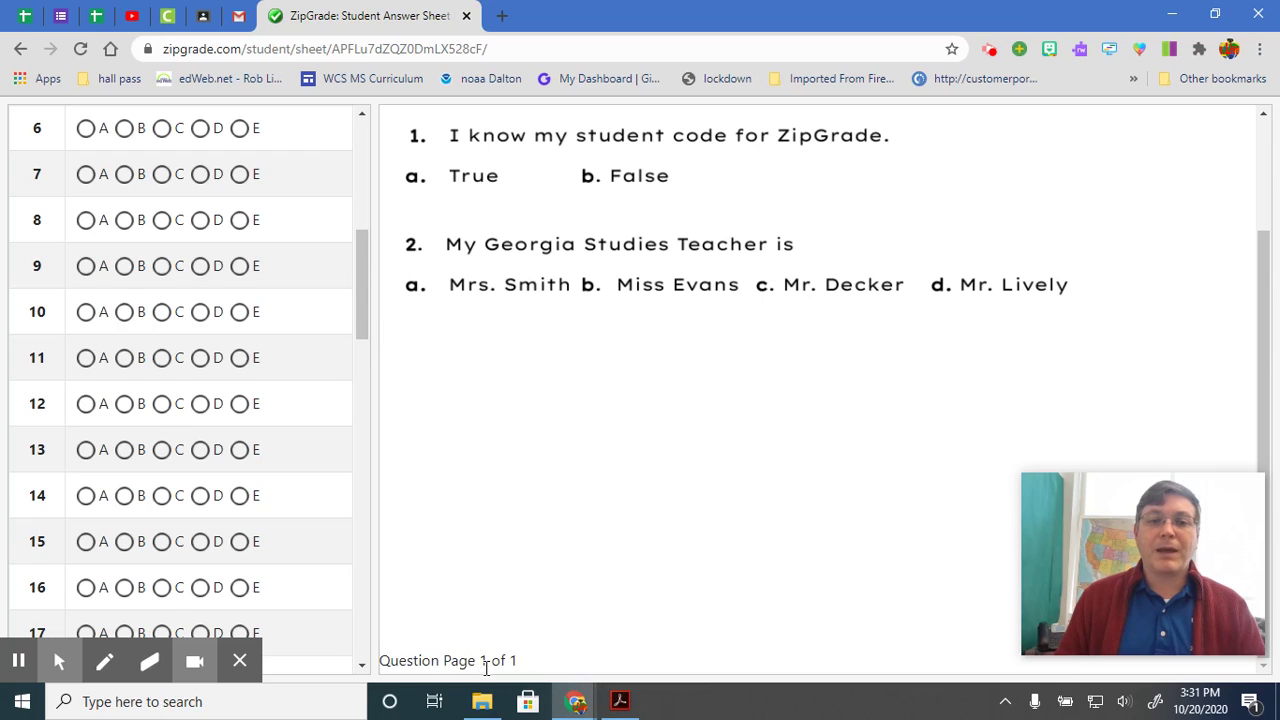
pyautogui.scroll(2, 597, 577)
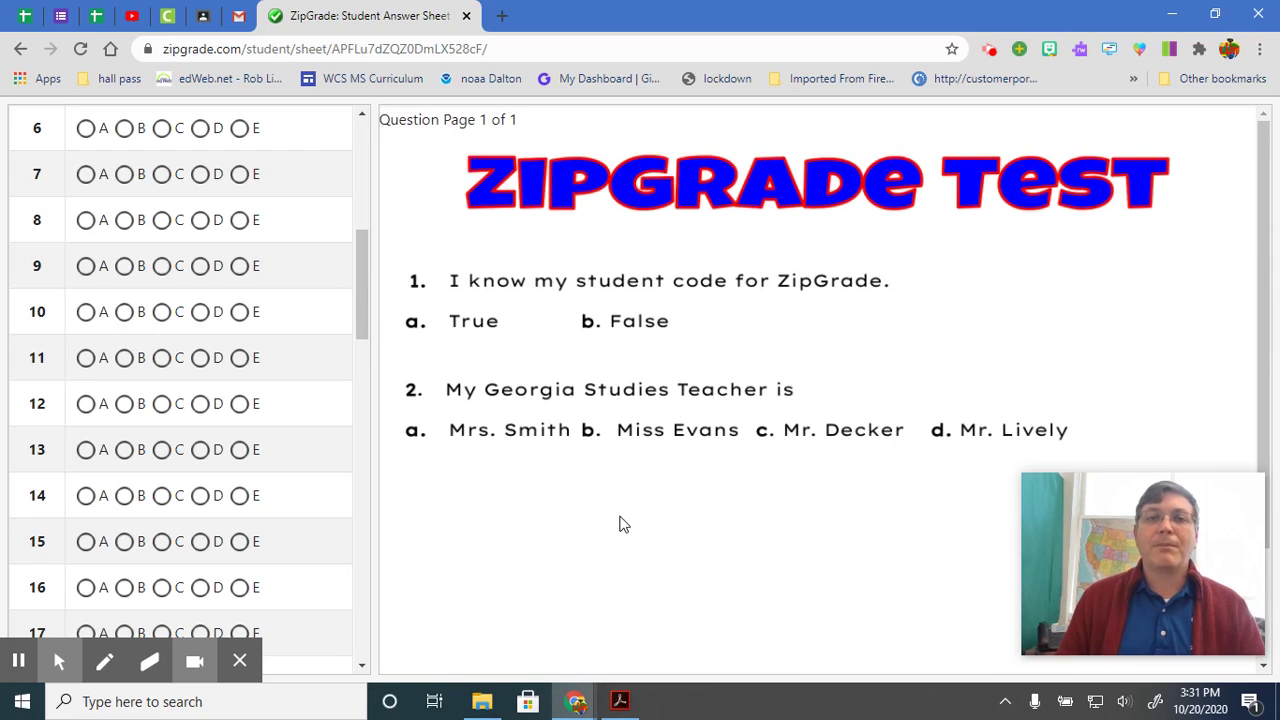
pyautogui.scroll(-2, 617, 525)
pyautogui.scroll(2, 569, 556)
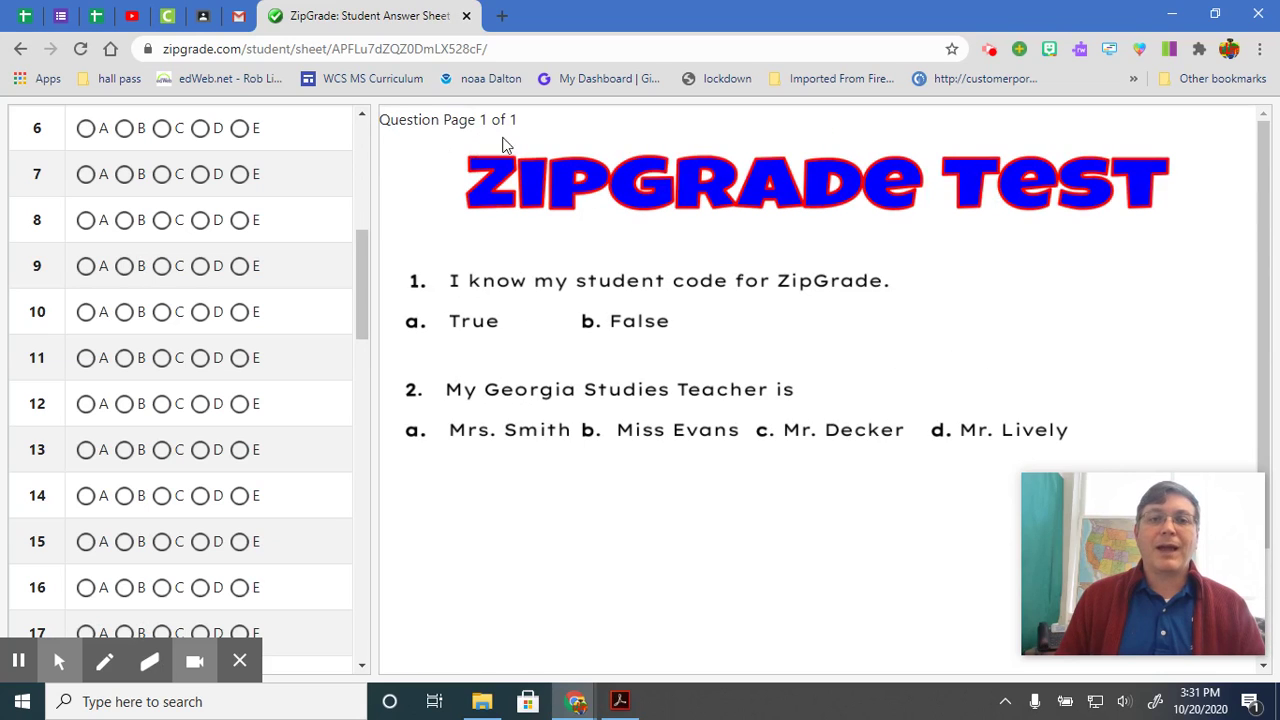
pyautogui.scroll(-15, 125, 320)
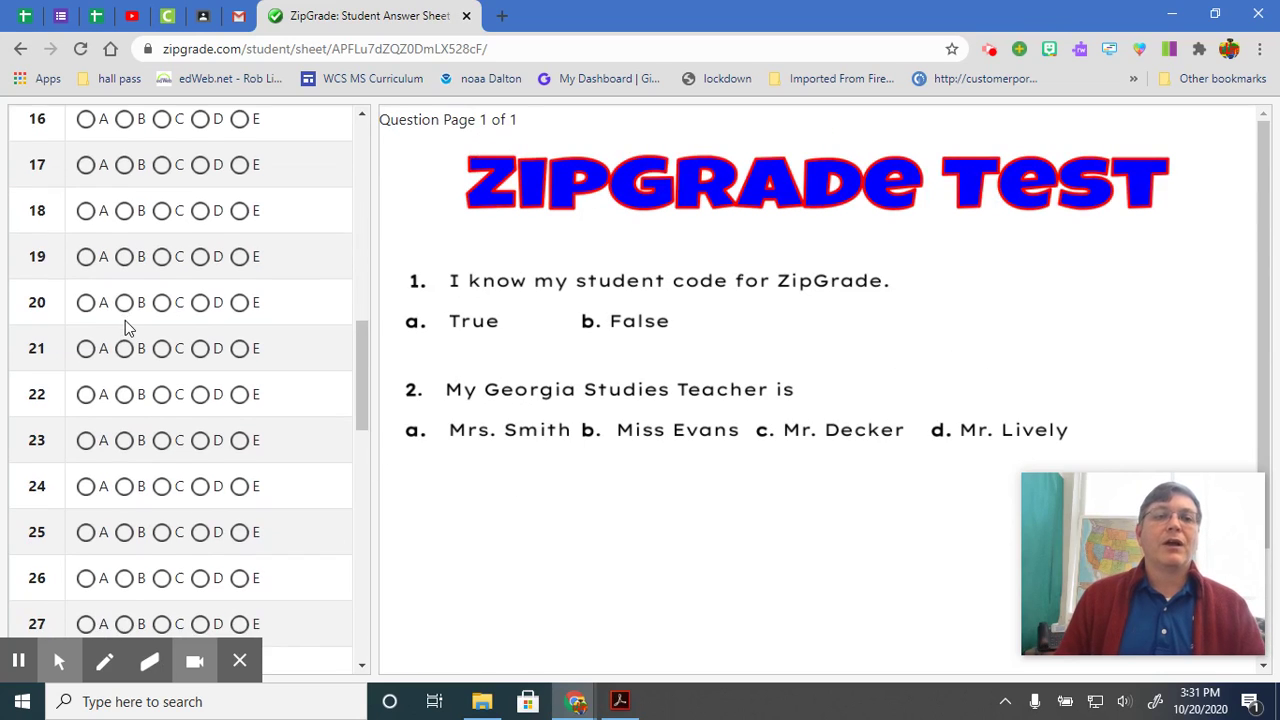
pyautogui.scroll(-3, 129, 328)
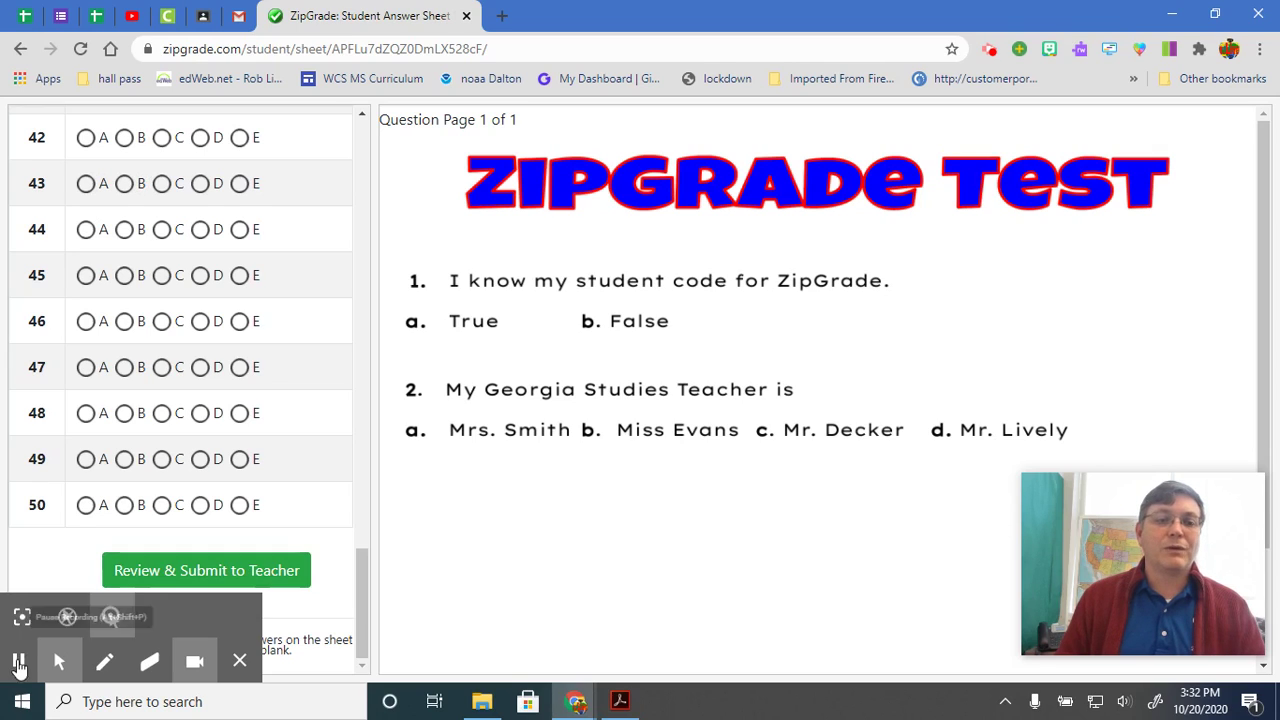
# - Adjust the screen recorder's spotlight and click-highlight settings
pyautogui.click(59, 661)
pyautogui.click(22, 616)
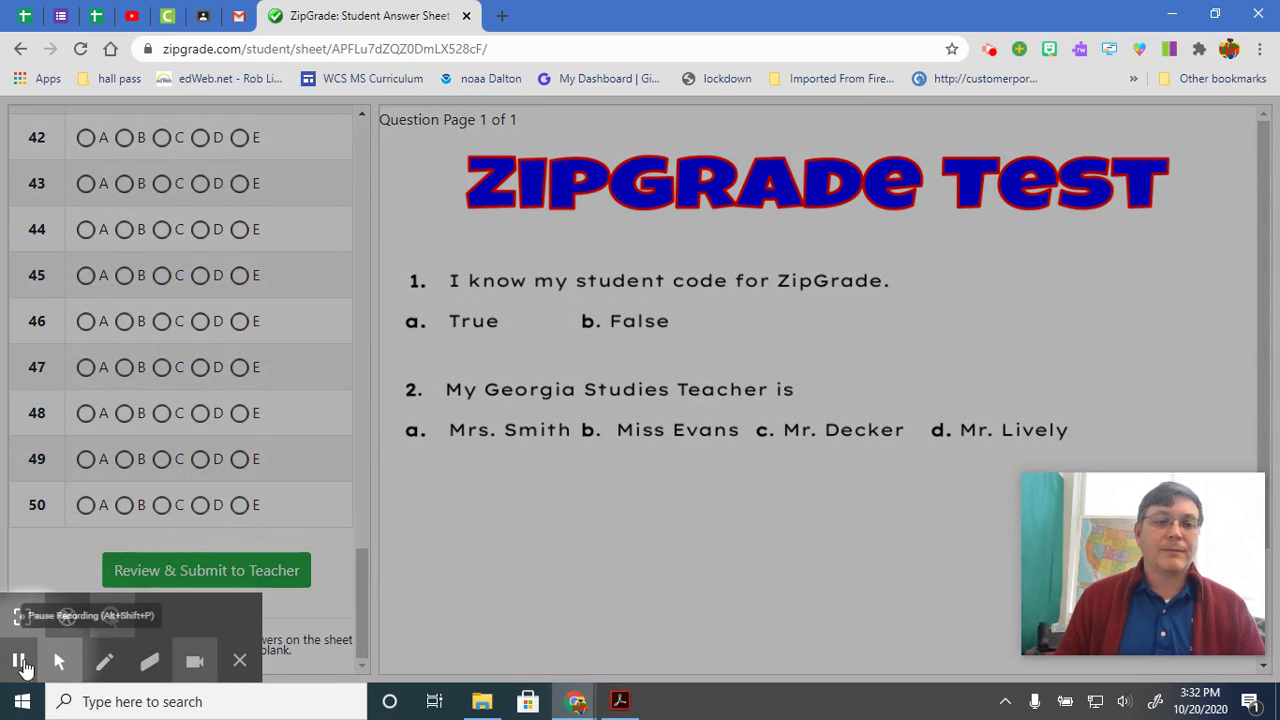
pyautogui.moveTo(59, 661)
pyautogui.click(22, 616)
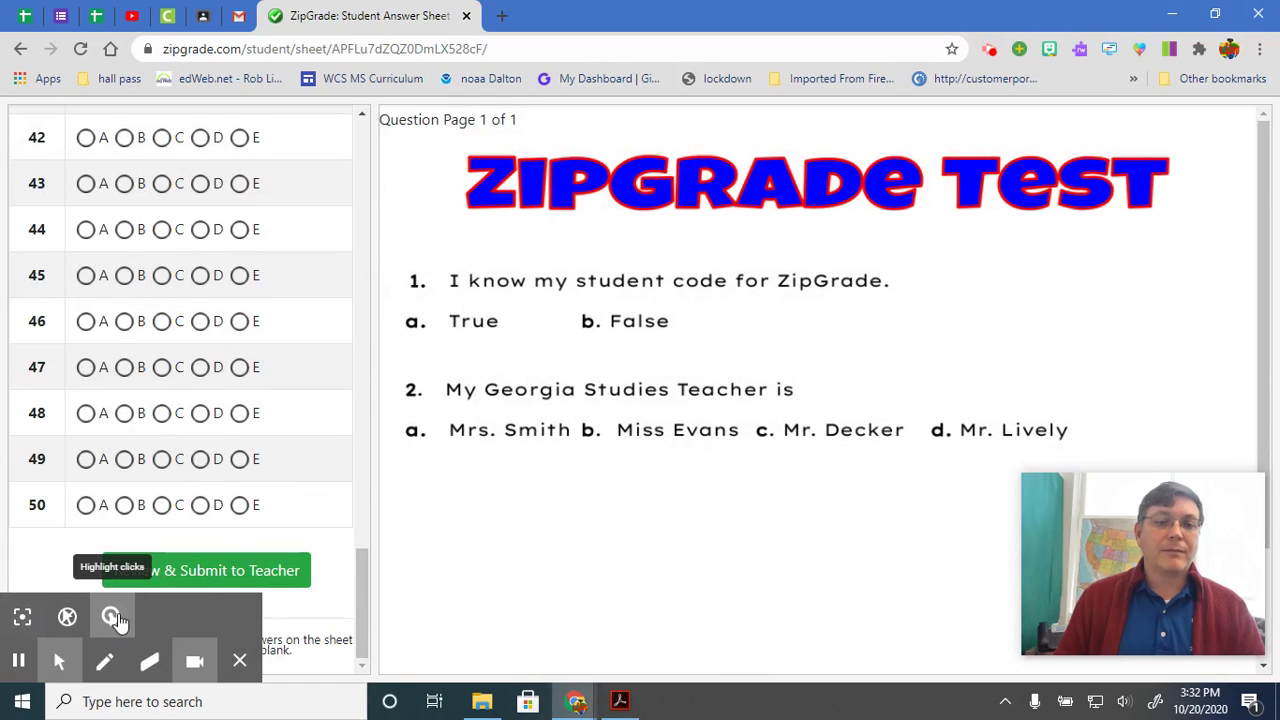
# - Review the answers A for question 1 and D for question 2, then submit Proof of Access to the teacher
pyautogui.click(278, 570)
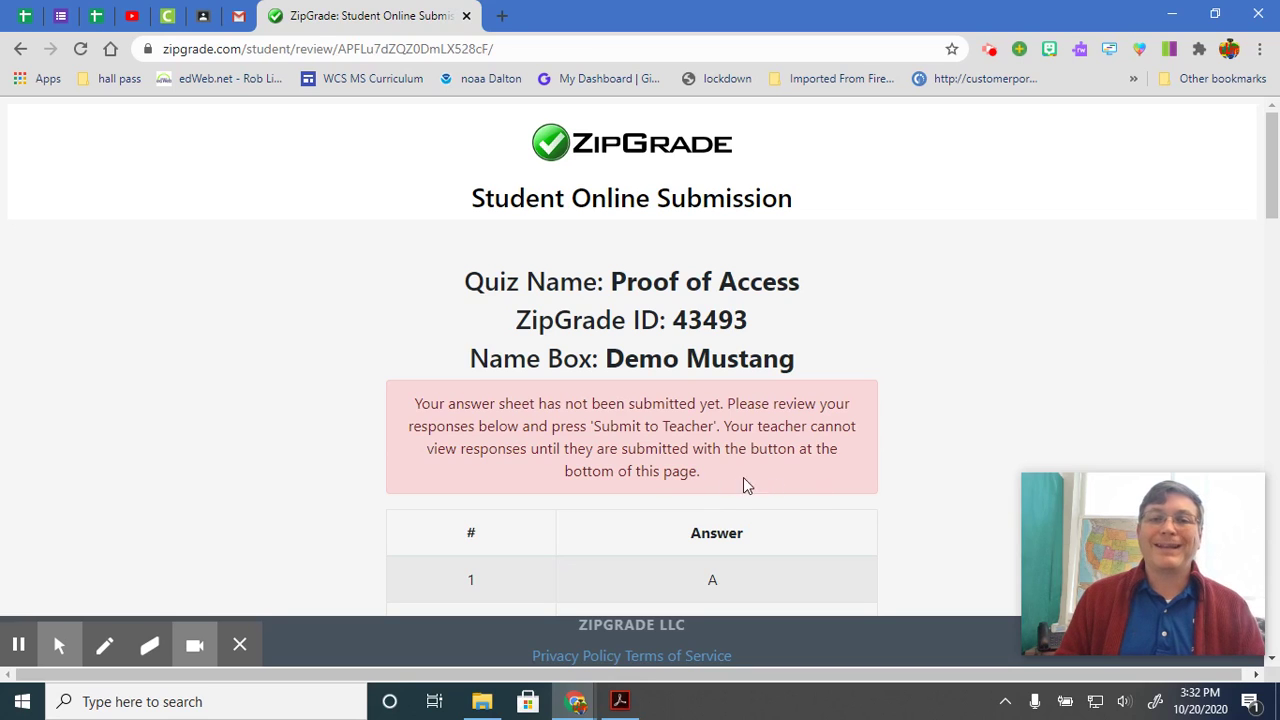
pyautogui.scroll(-3, 715, 494)
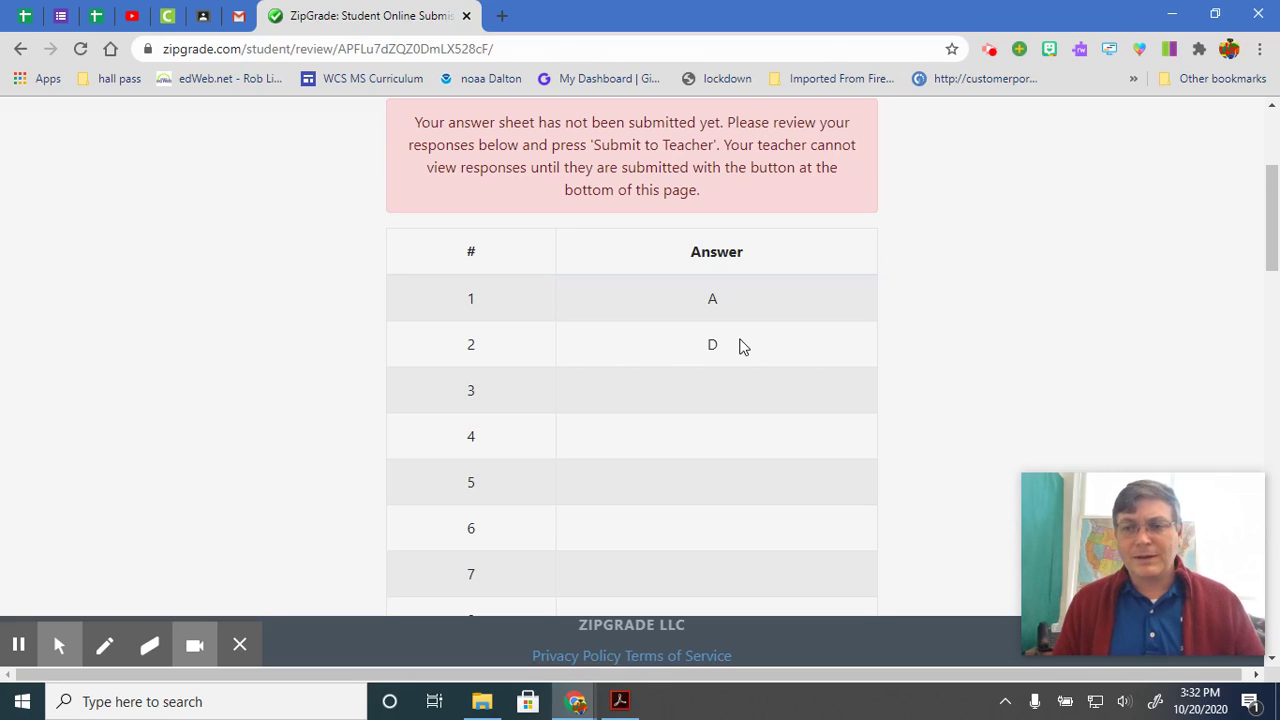
pyautogui.scroll(-5, 729, 363)
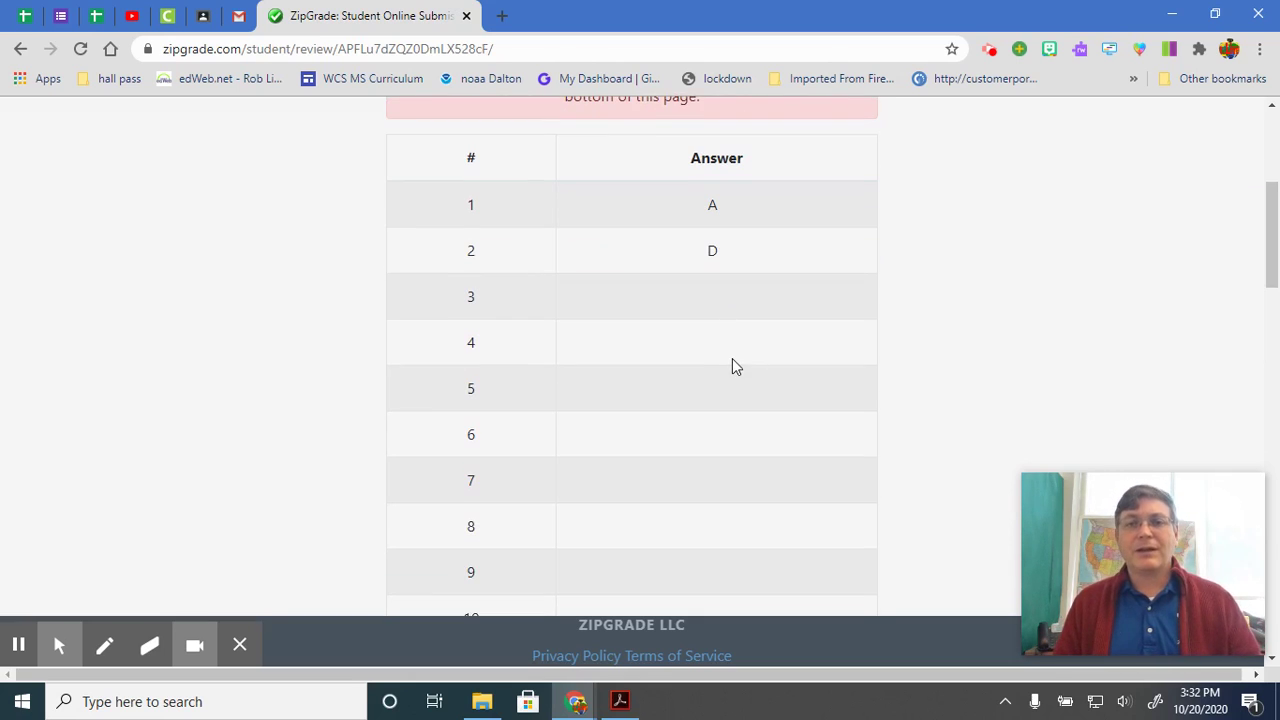
pyautogui.scroll(-9, 731, 365)
pyautogui.scroll(-3, 730, 362)
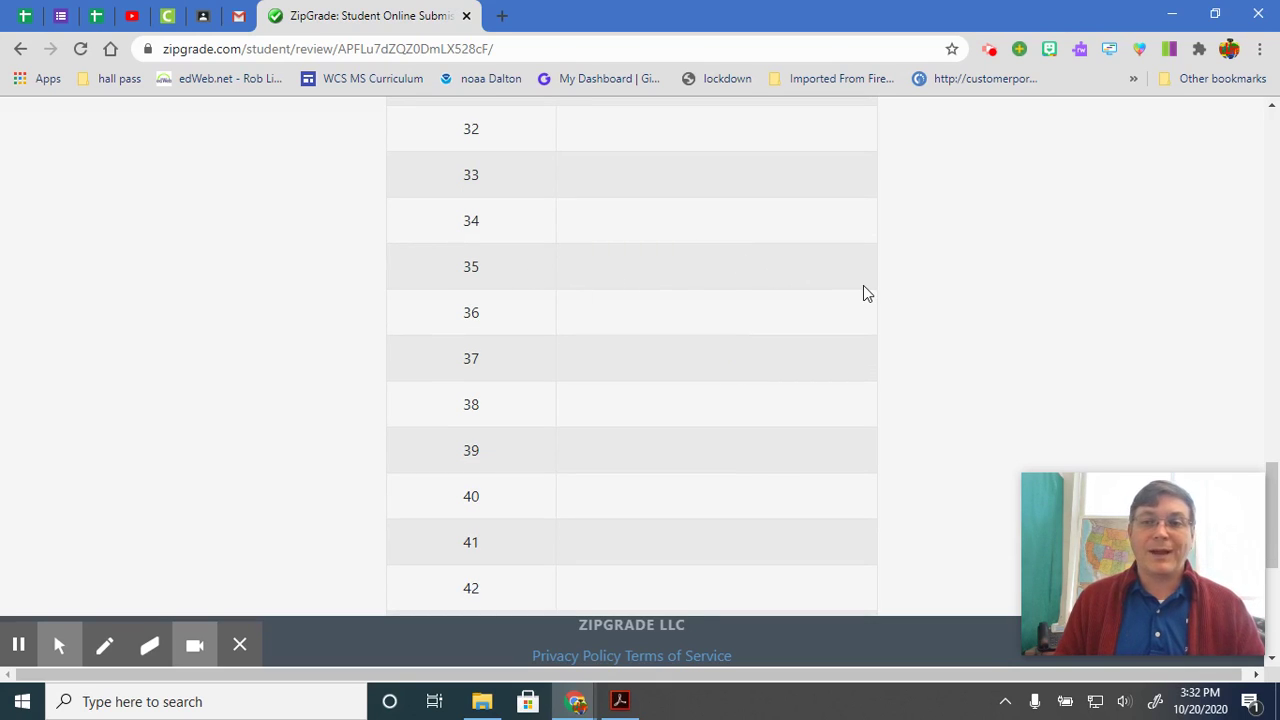
pyautogui.scroll(-3, 770, 298)
pyautogui.scroll(-2, 770, 298)
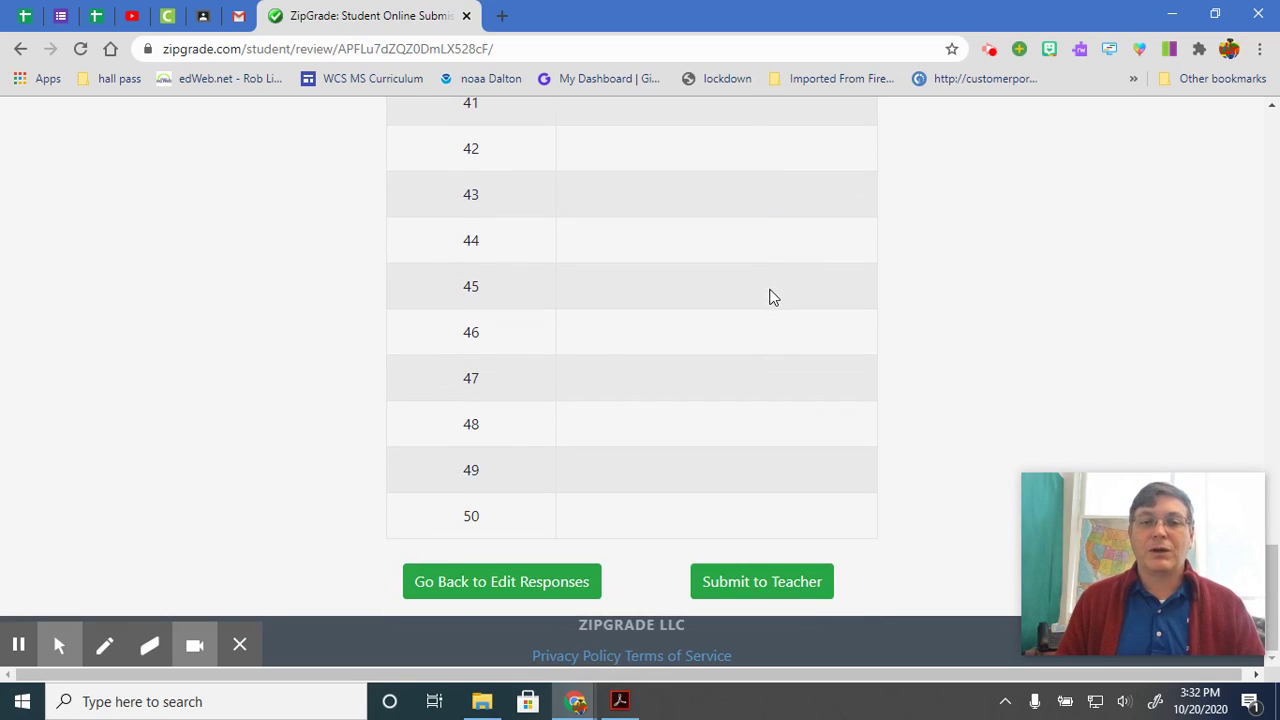
pyautogui.click(781, 590)
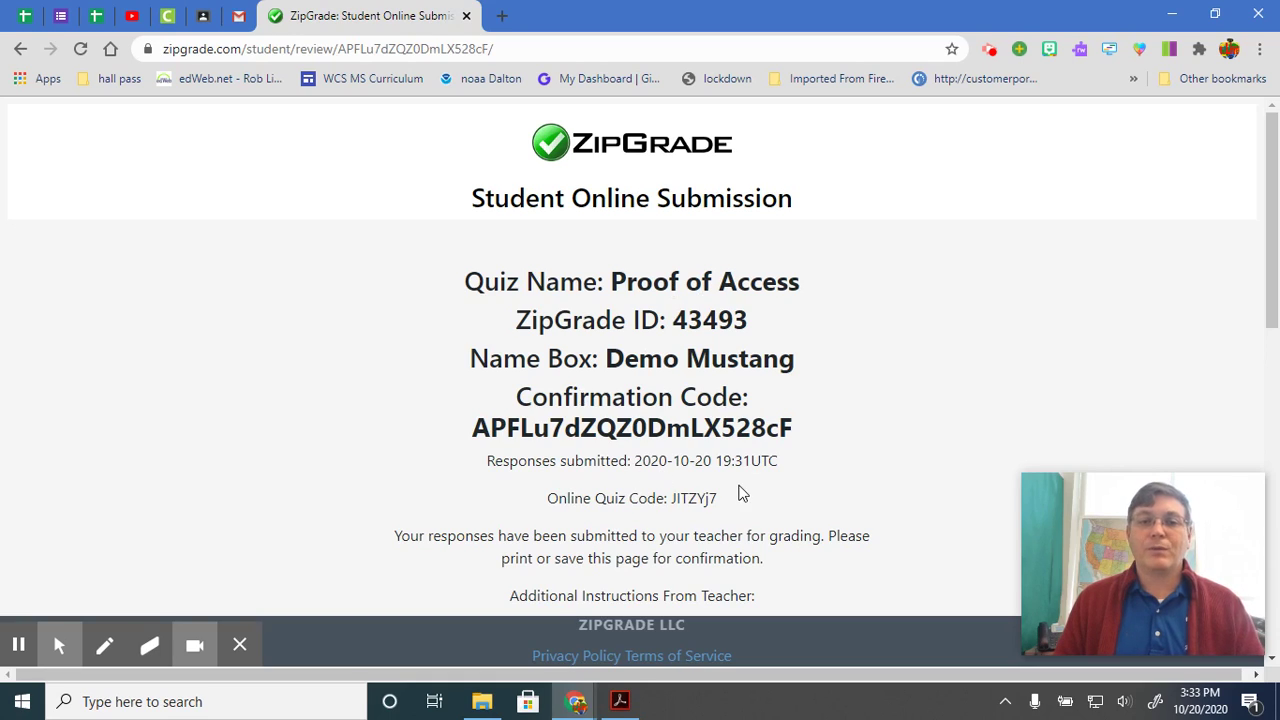
# - Check the 200.0 of 200.0 points, 100.0% correct result, then return to the Student Portal home
pyautogui.scroll(-2, 745, 526)
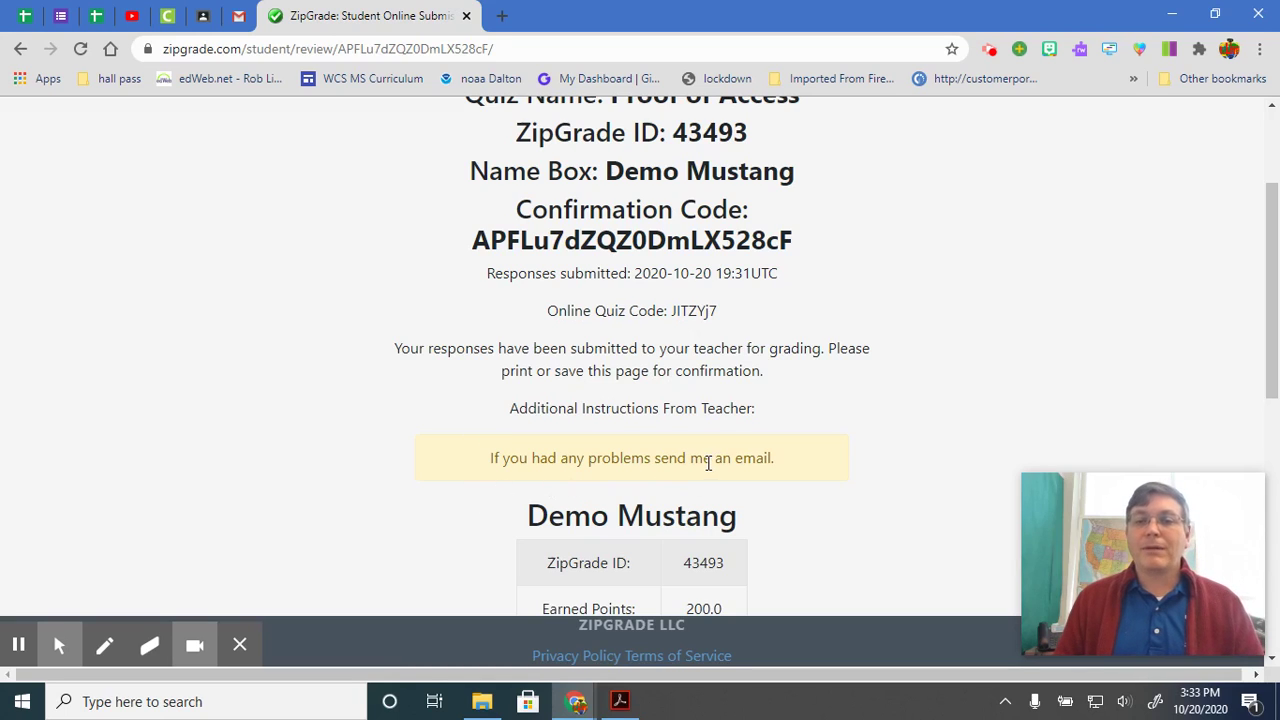
pyautogui.scroll(-2, 712, 466)
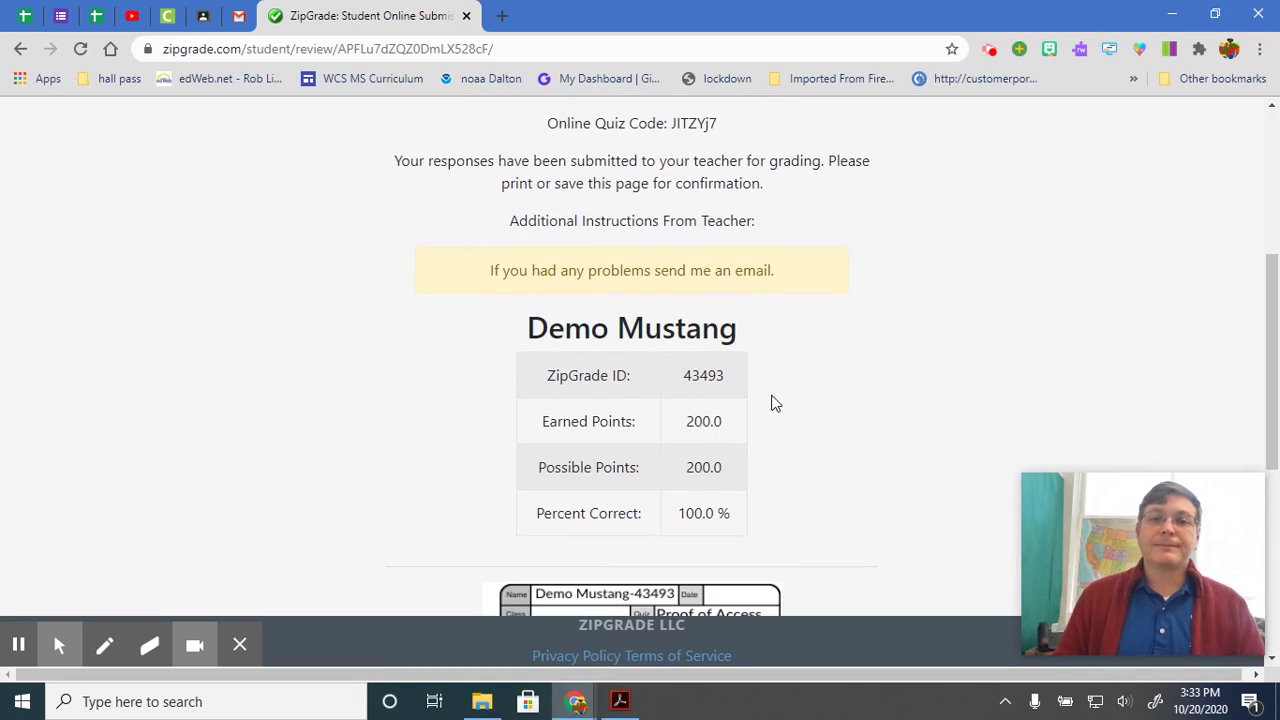
pyautogui.scroll(-3, 745, 404)
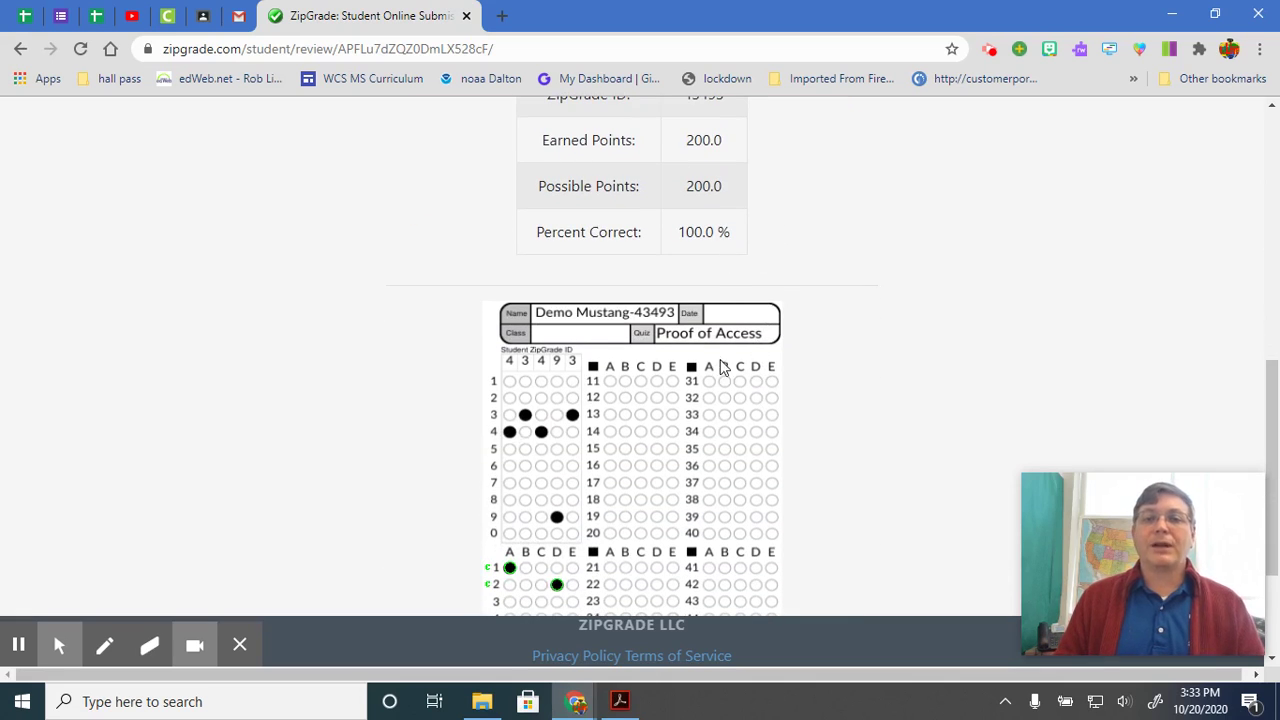
pyautogui.scroll(-2, 707, 441)
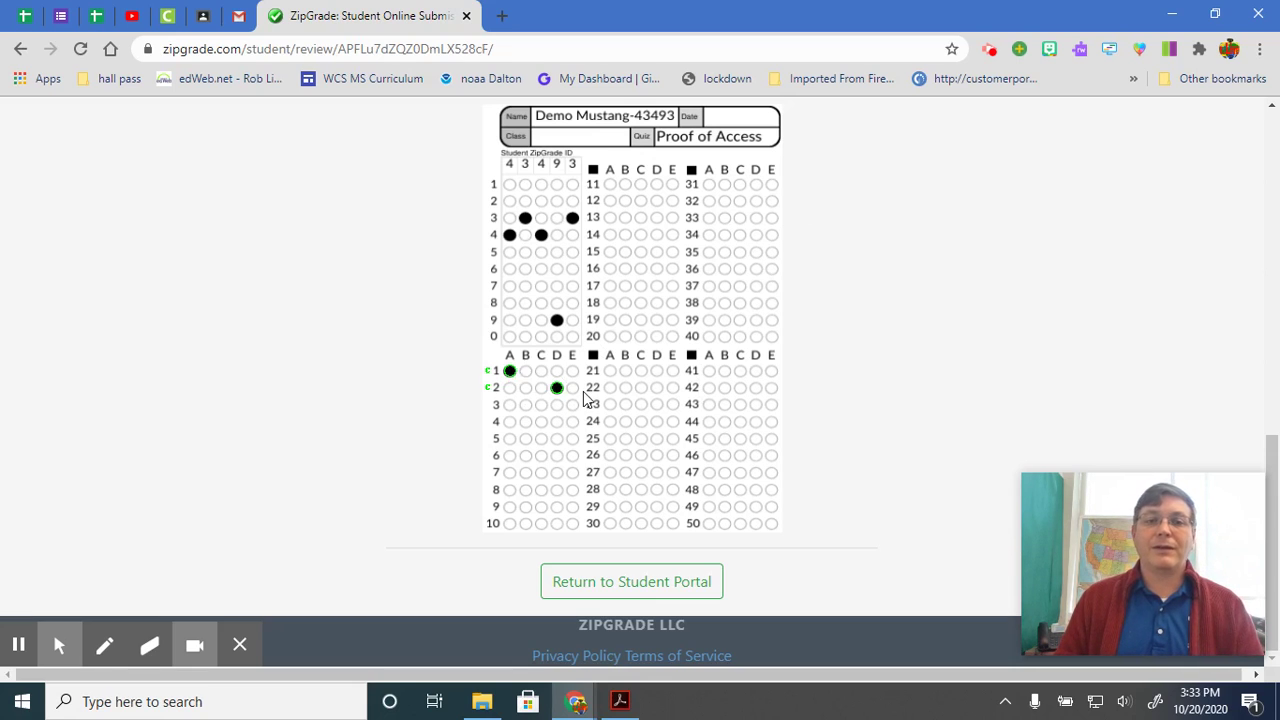
pyautogui.click(640, 581)
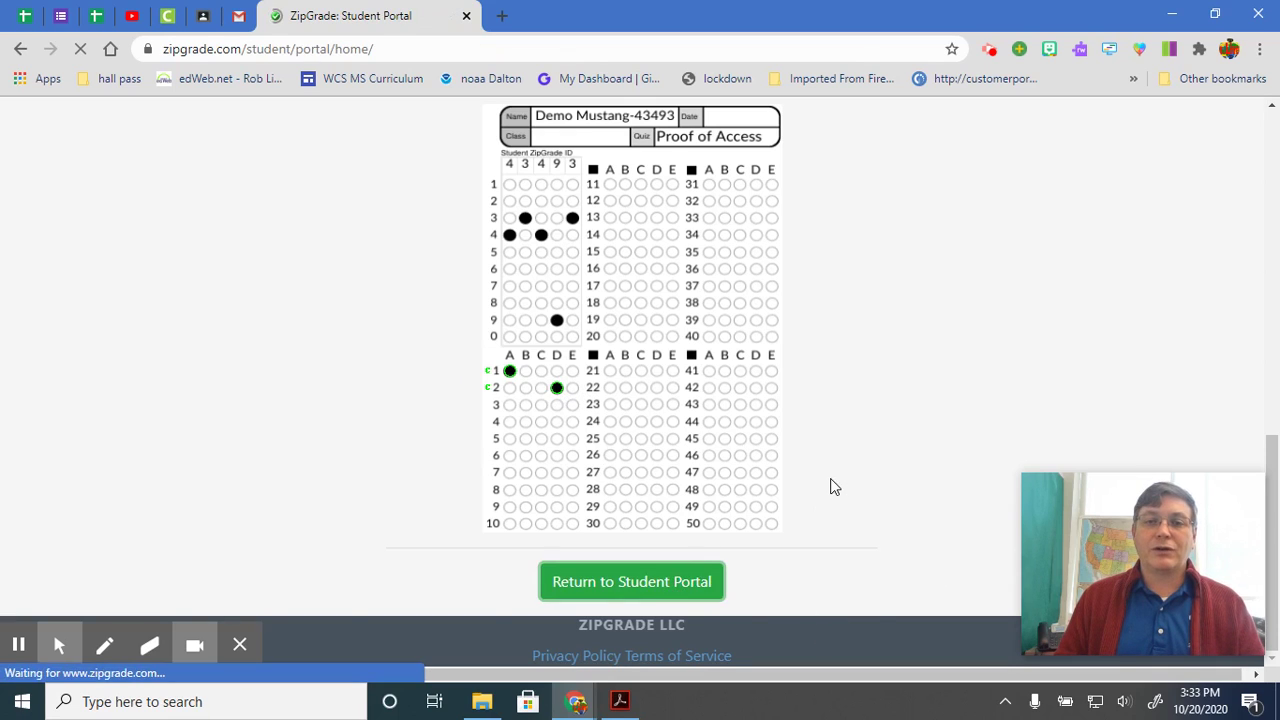